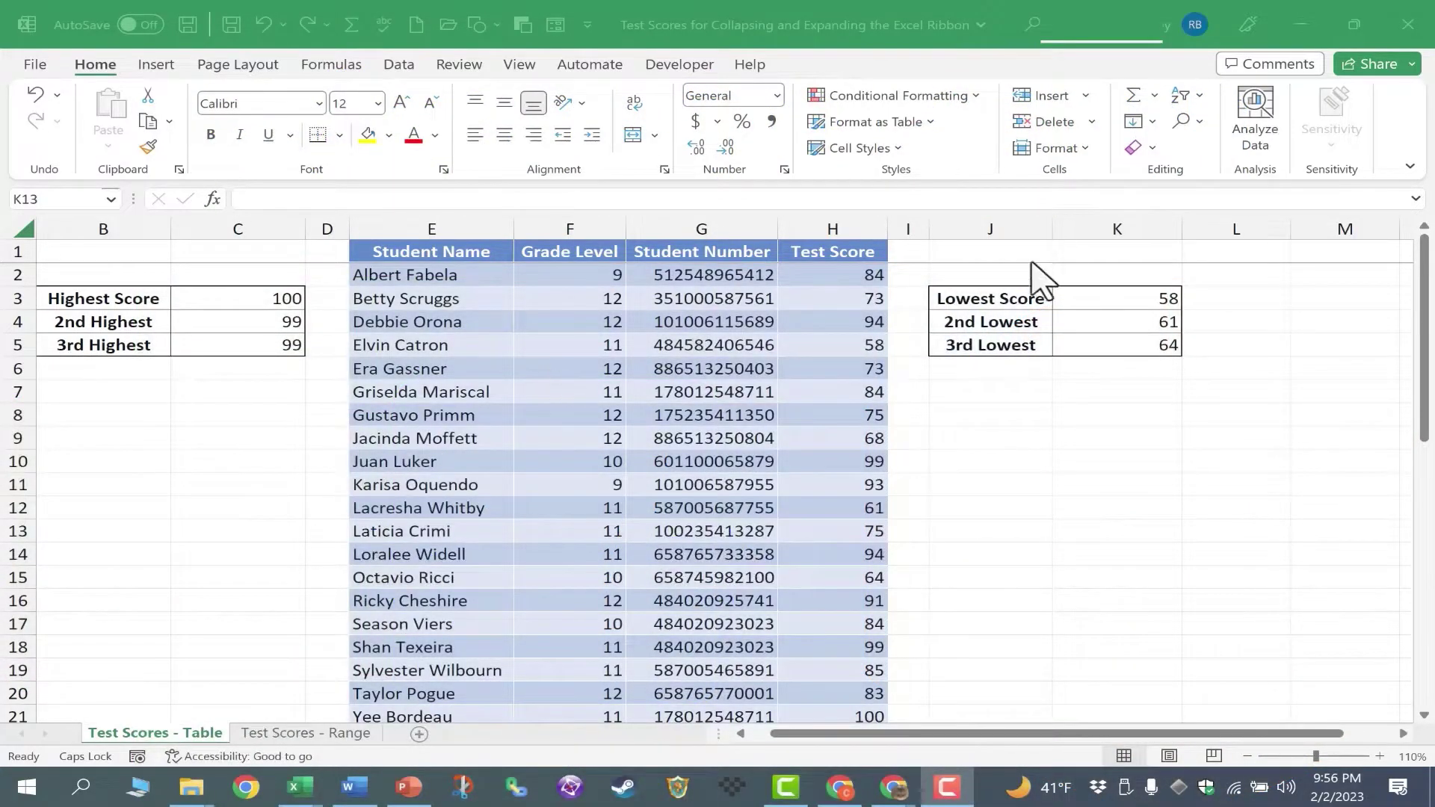
Check the open Word document and PowerPoint presentation, then return to the Test Scores workbook in Excel
{"action": "left_click", "coordinate": [354, 788]}
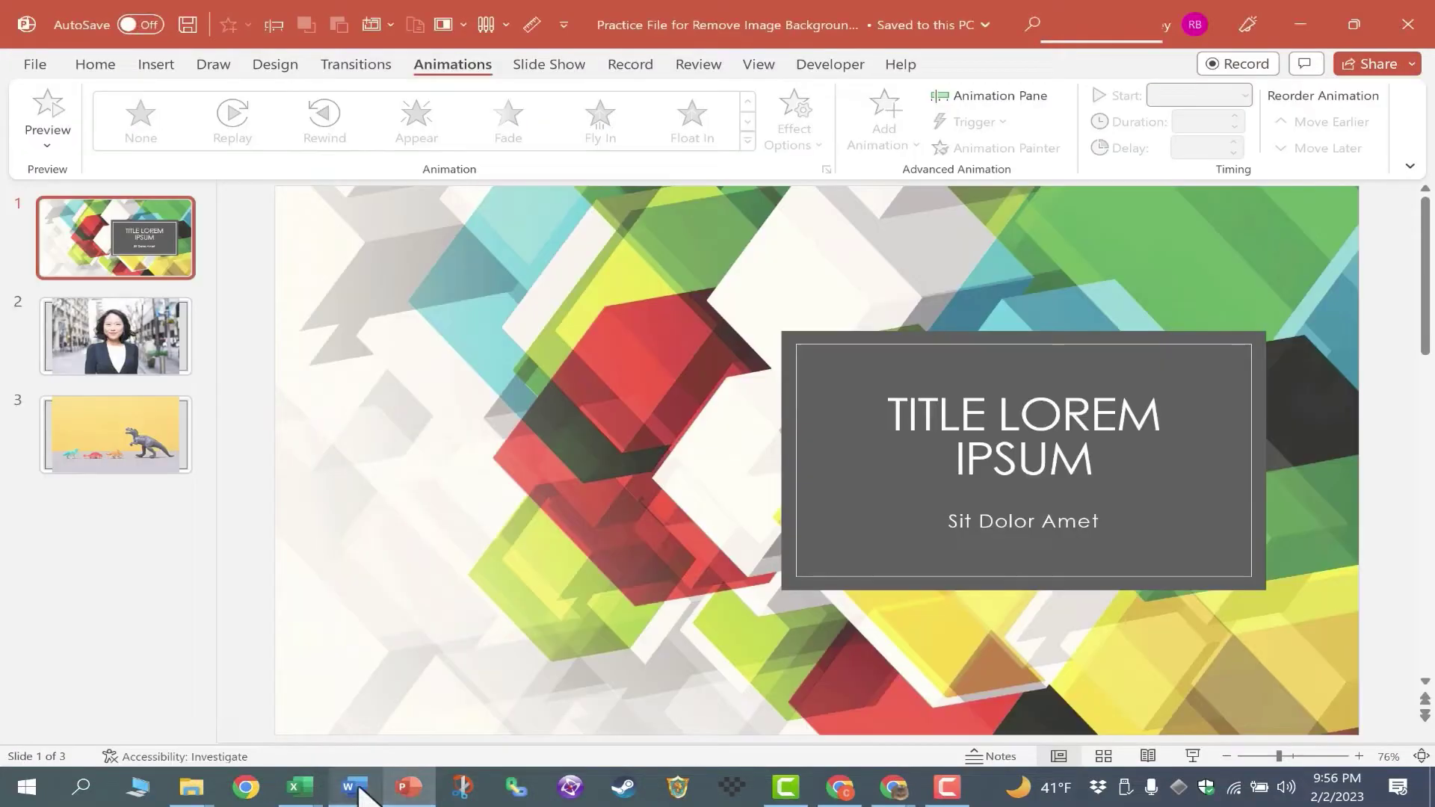
{"action": "mouse_move", "coordinate": [359, 785]}
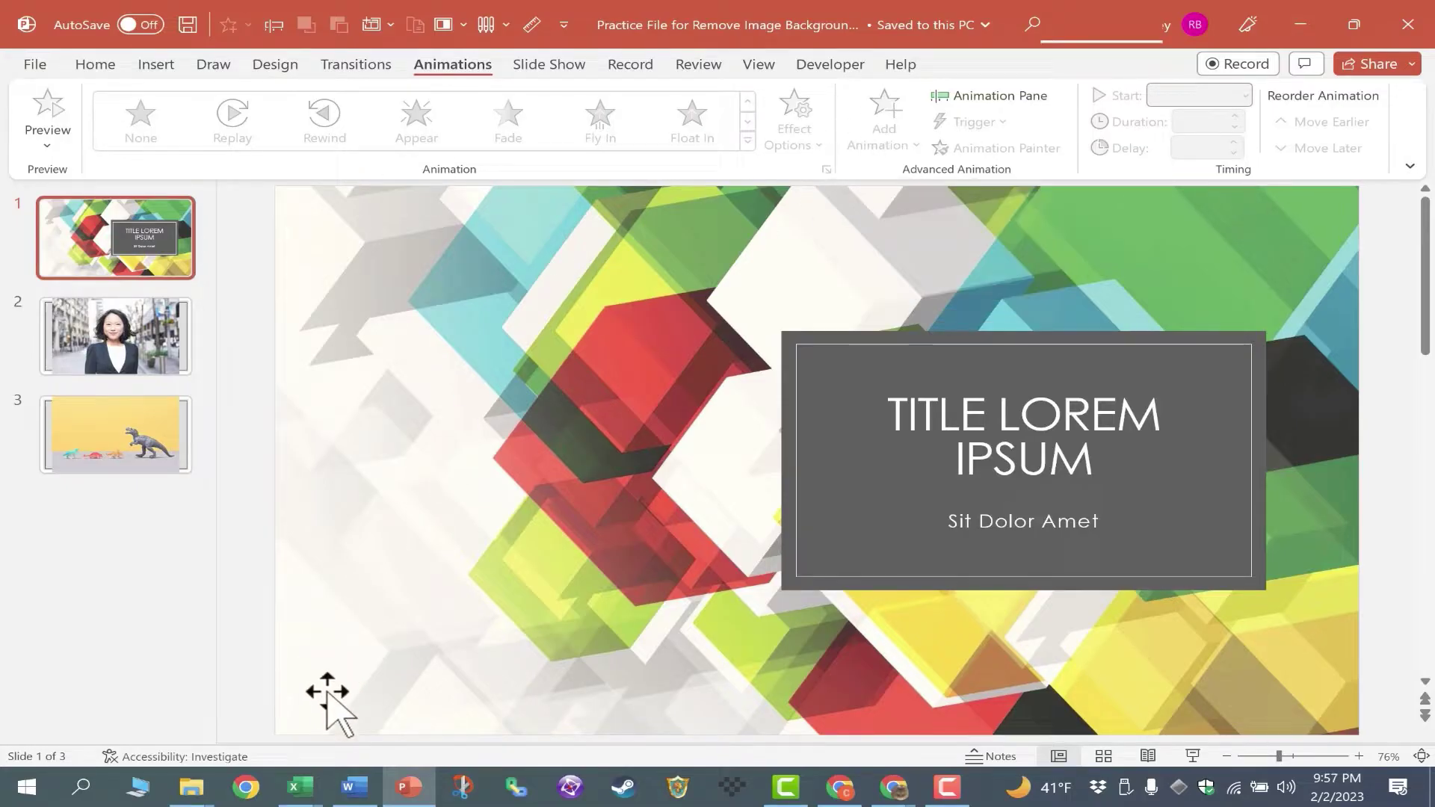
{"action": "left_click", "coordinate": [355, 787]}
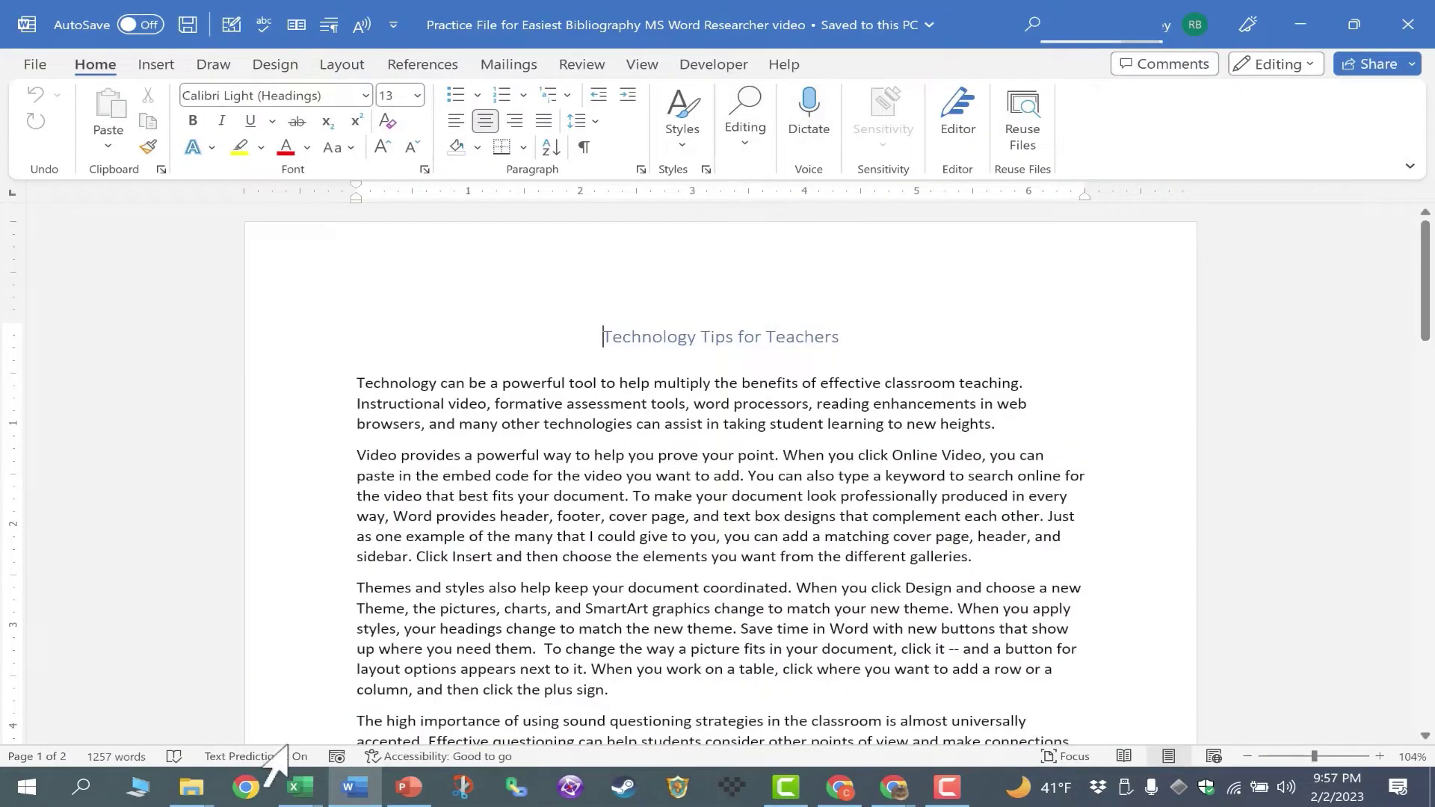
{"action": "left_click", "coordinate": [300, 787]}
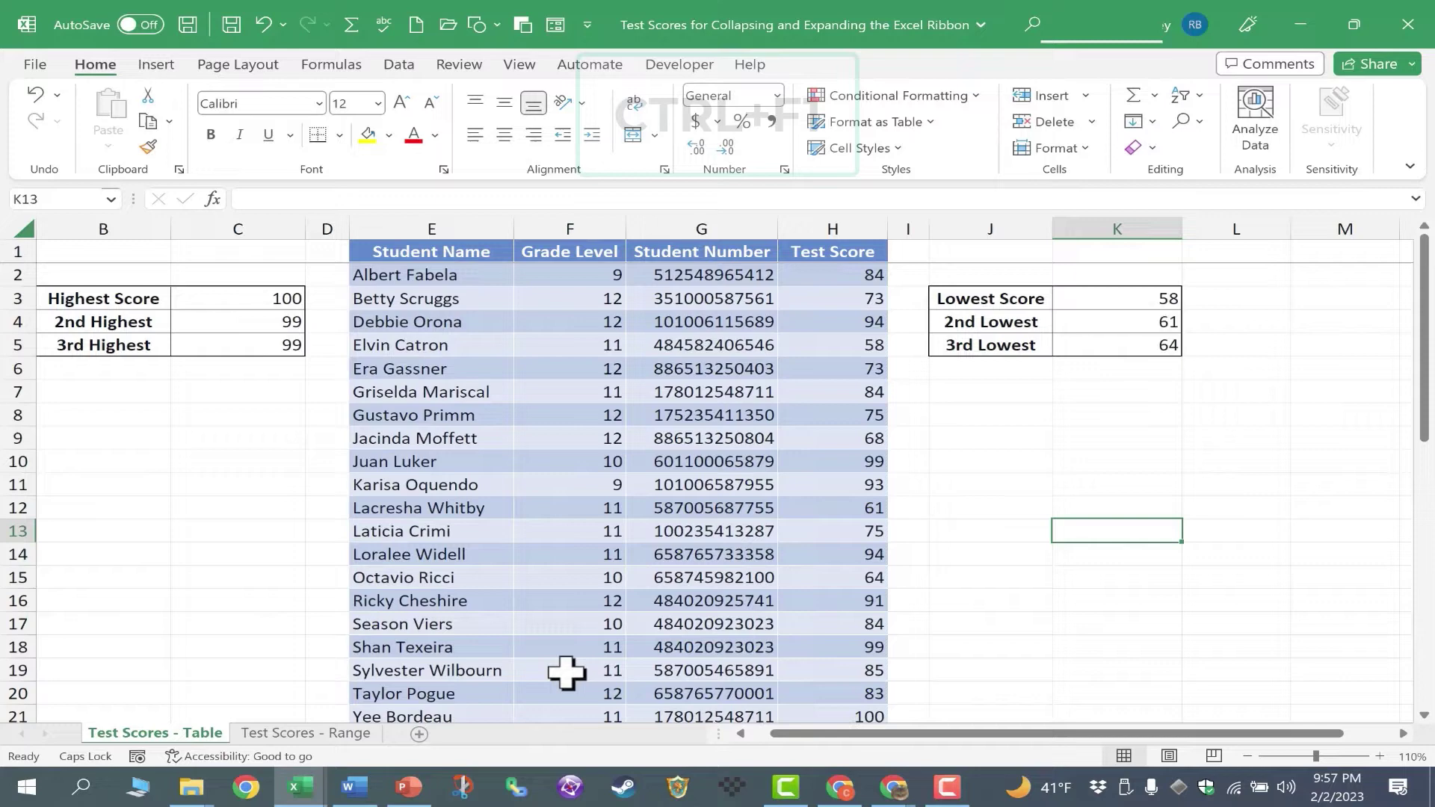
{"action": "key", "text": "ctrl+F1"}
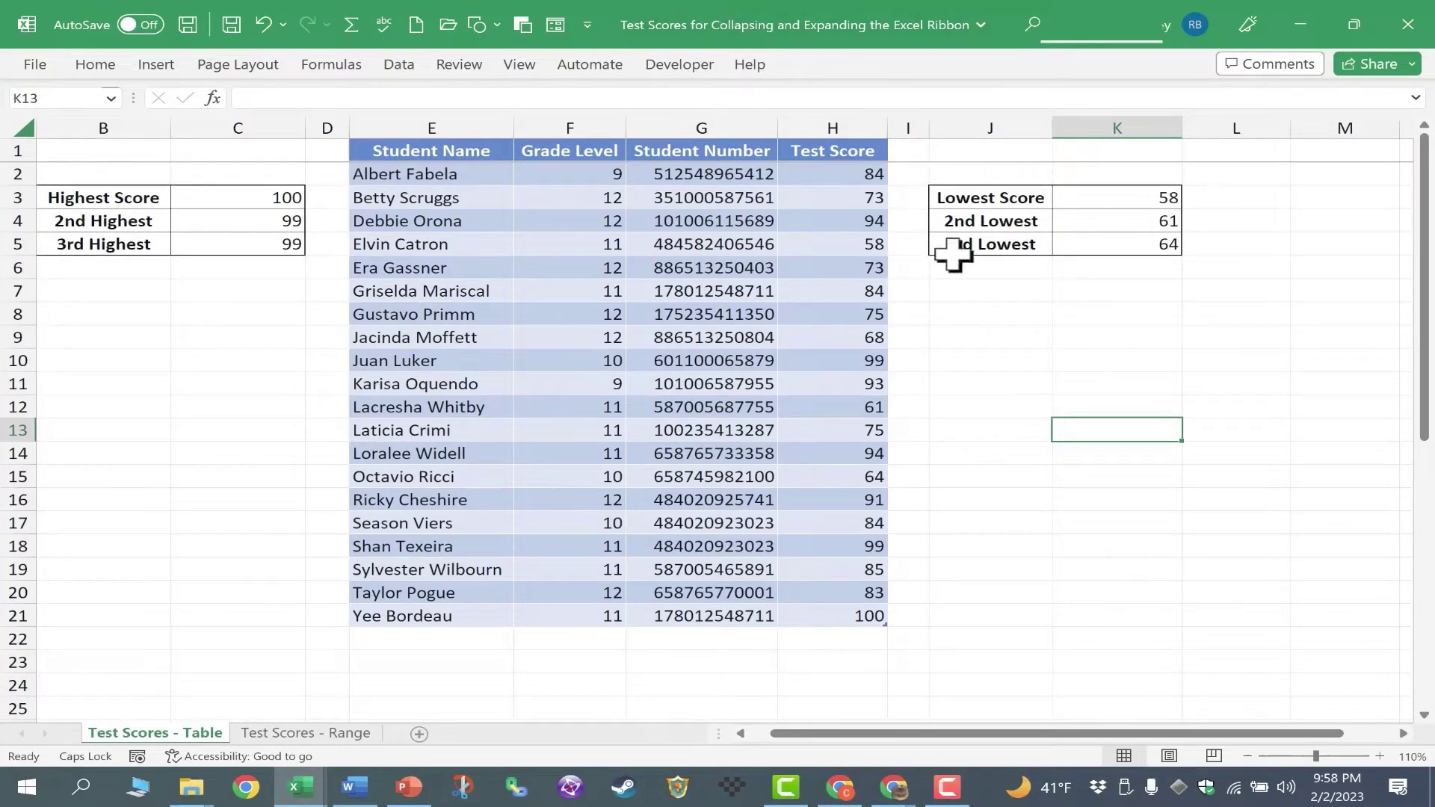
{"action": "key", "text": "Caps_Lock"}
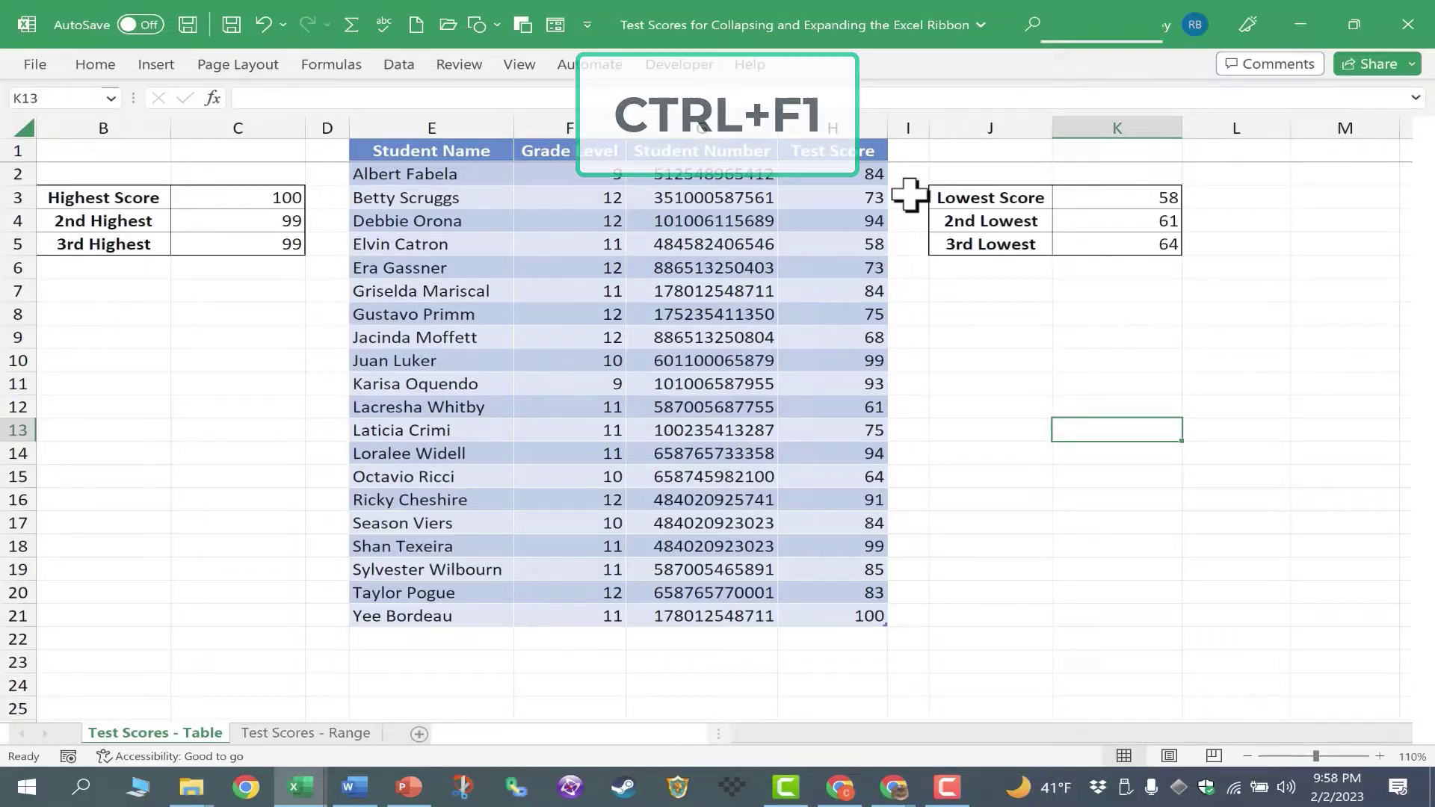
{"action": "key", "text": "ctrl+F1"}
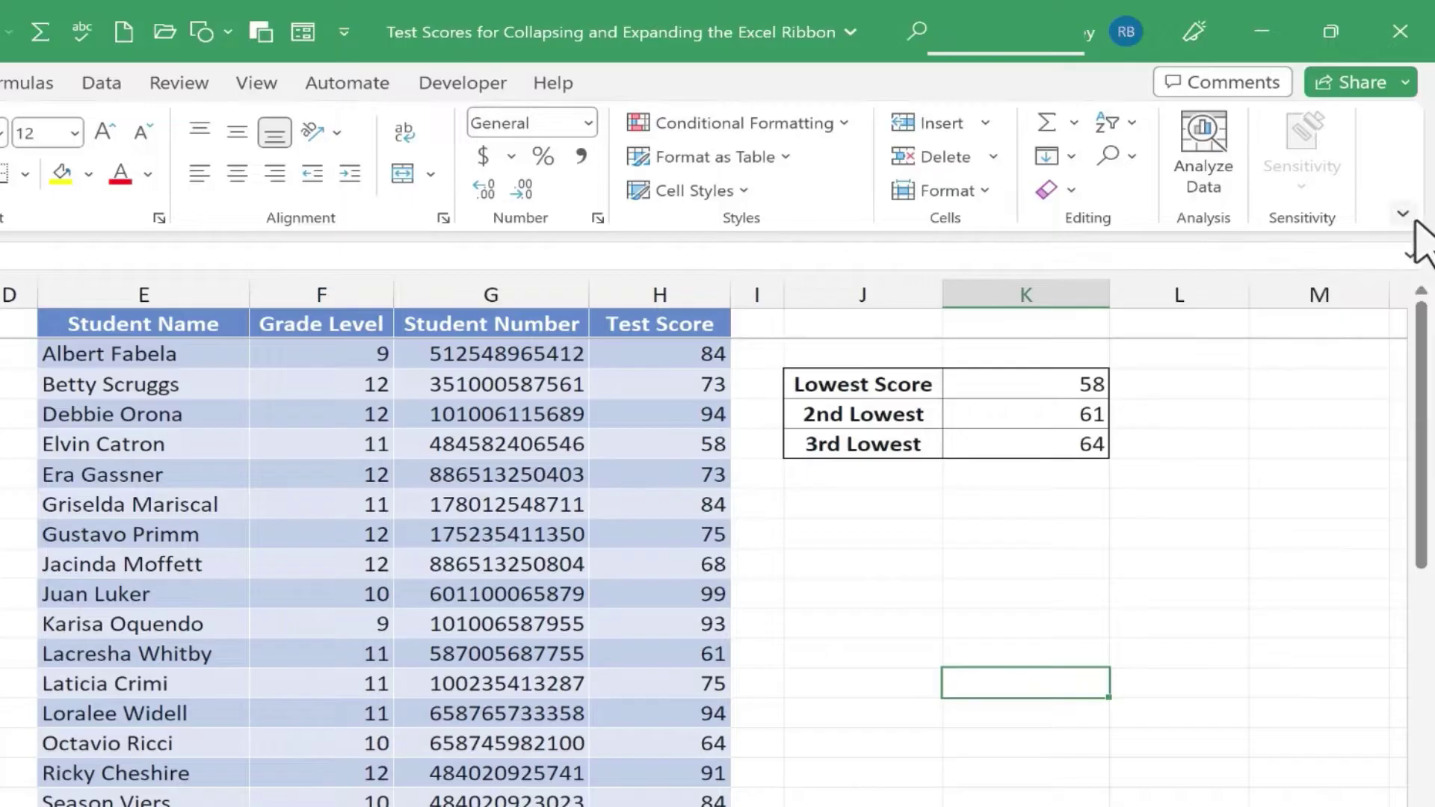
{"action": "left_click", "coordinate": [1404, 214]}
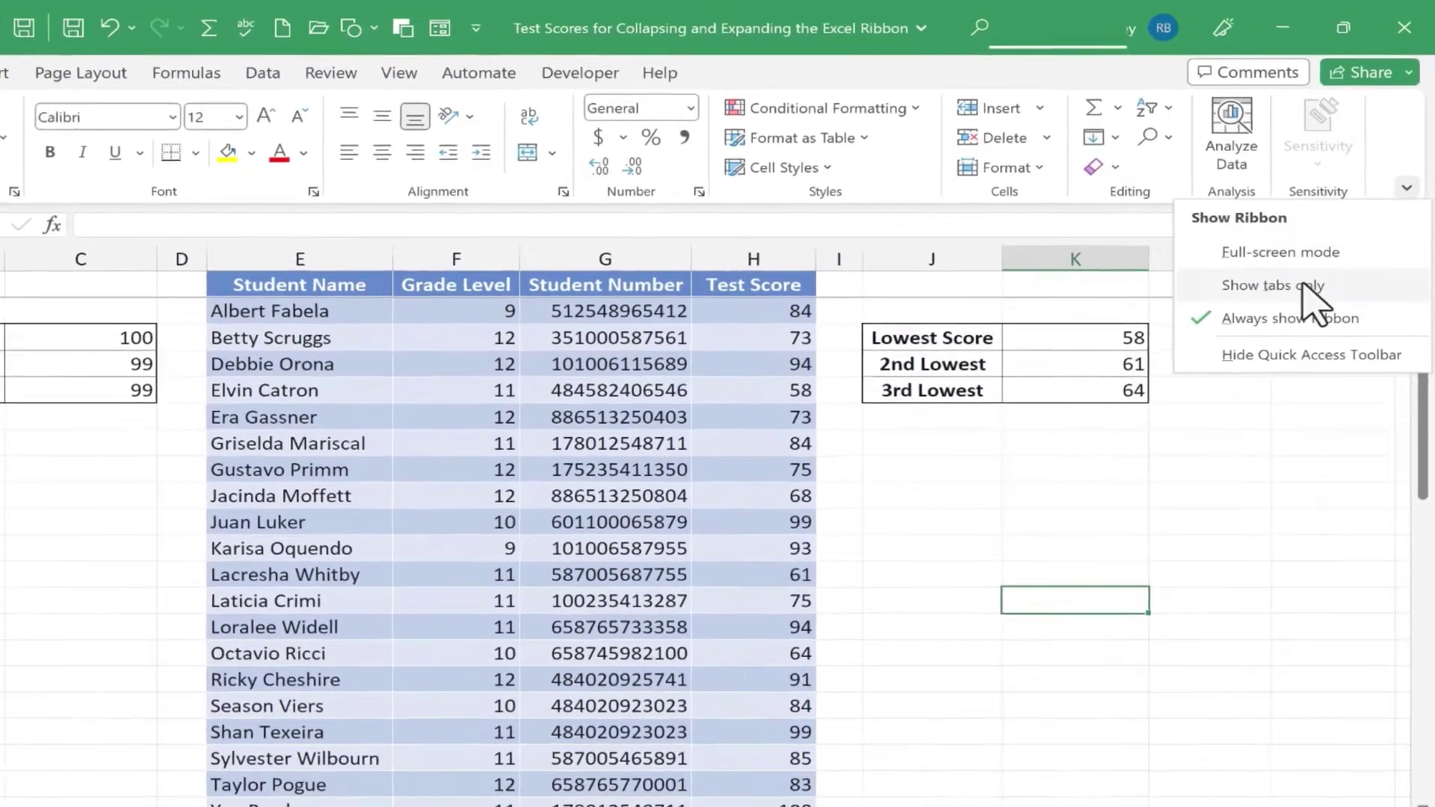
{"action": "left_click", "coordinate": [1289, 318]}
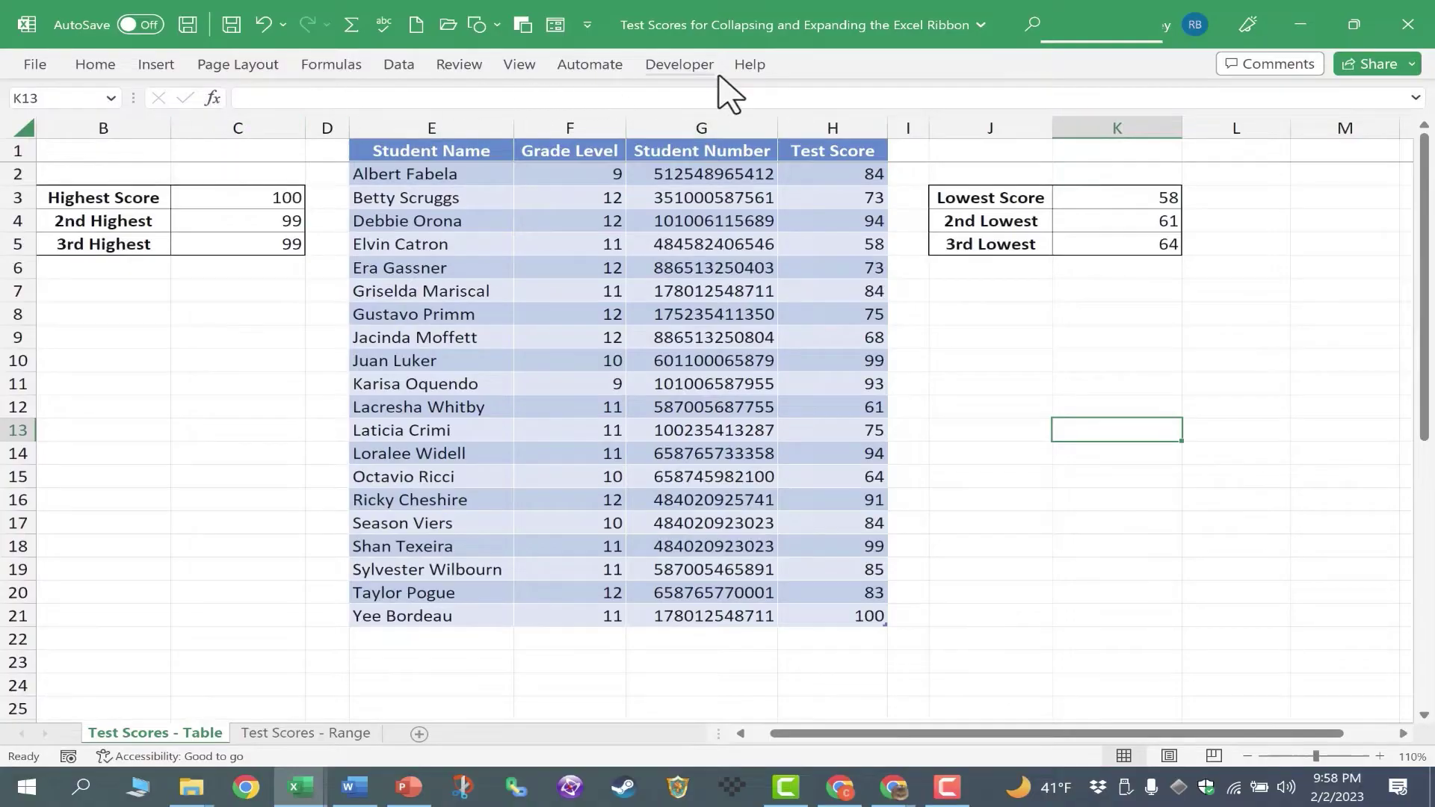
{"action": "key", "text": "F2"}
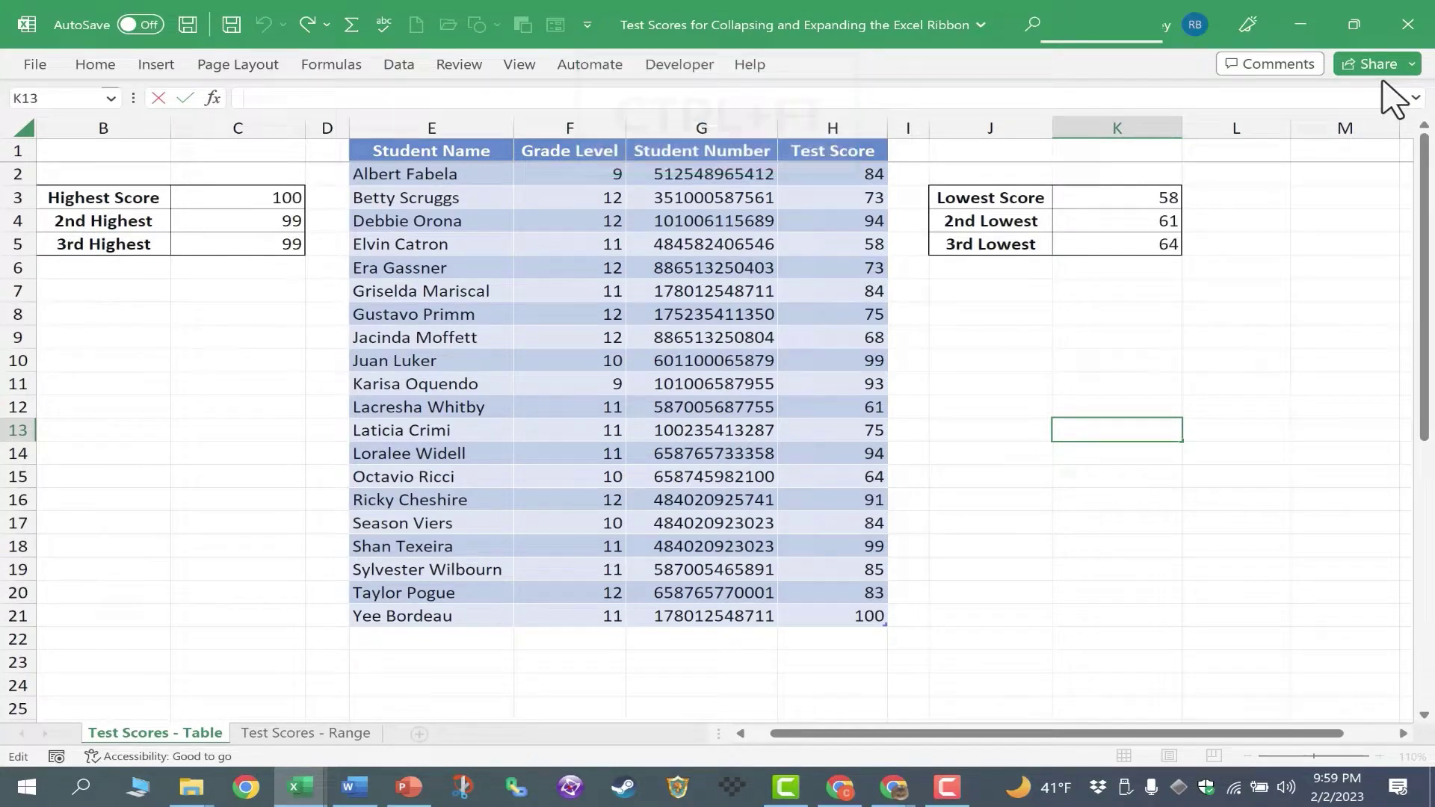
{"action": "key", "text": "ctrl+F1"}
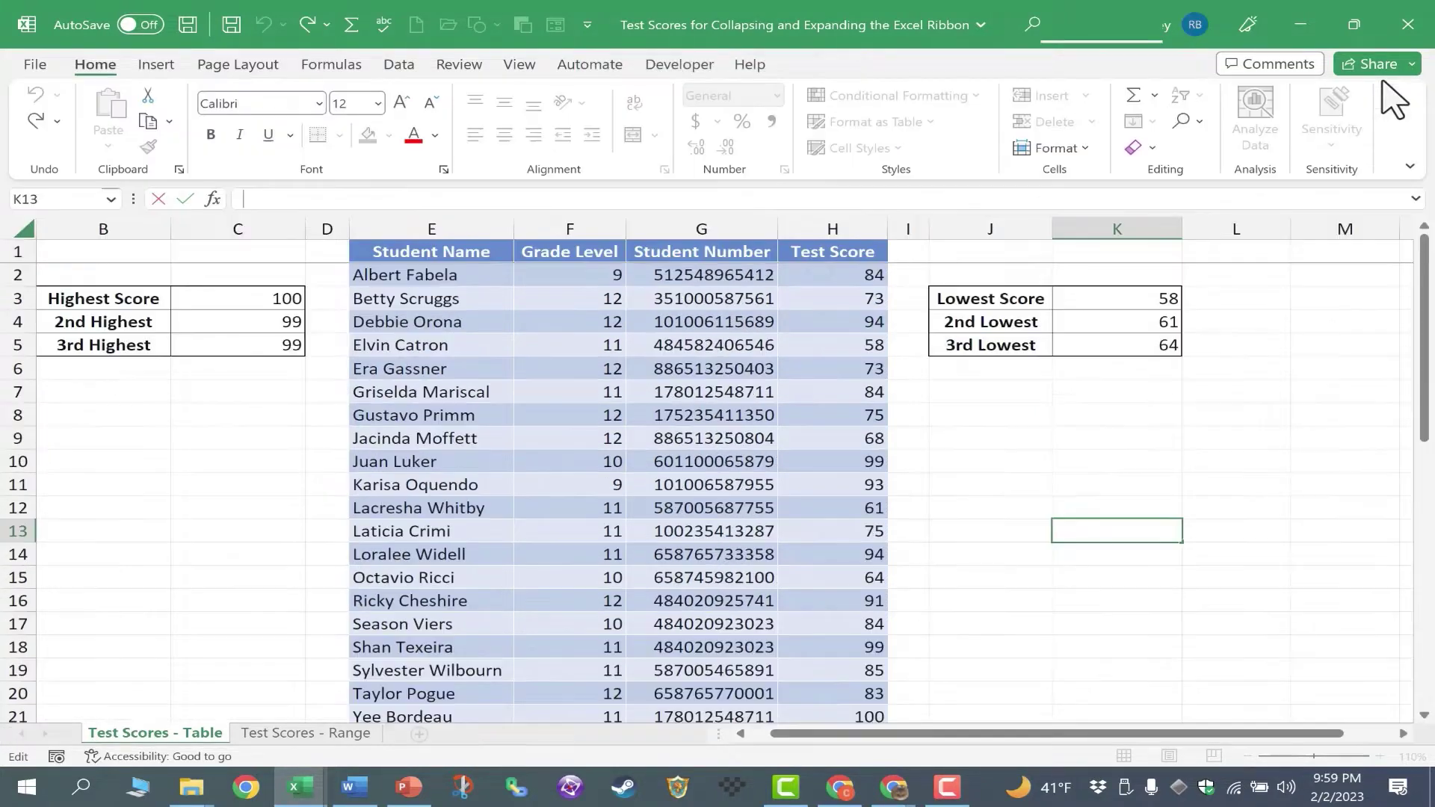
Collapse and re-pin the ribbon from the Home tab, then repeat from the Review tab
{"action": "double_click", "coordinate": [100, 67]}
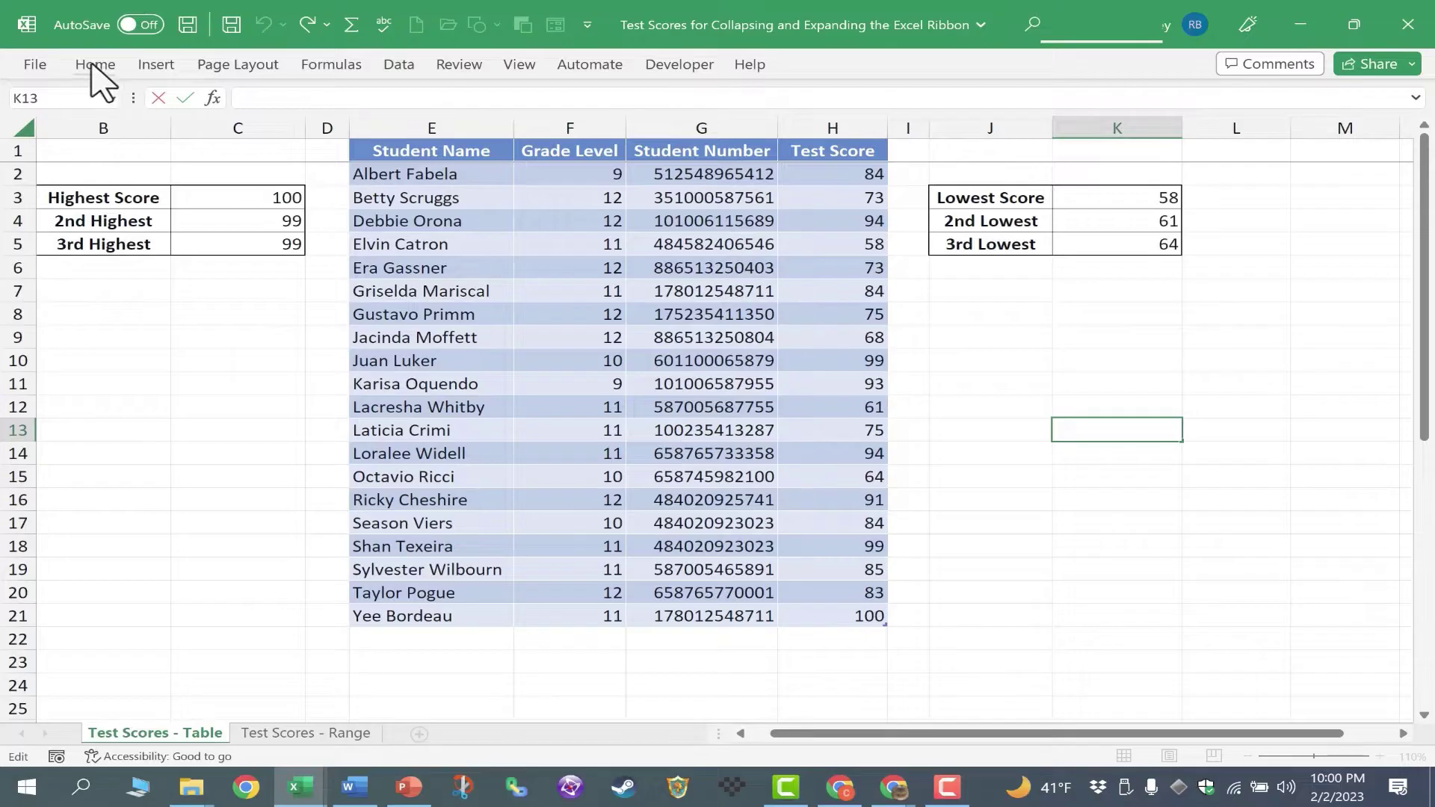
{"action": "double_click", "coordinate": [95, 66]}
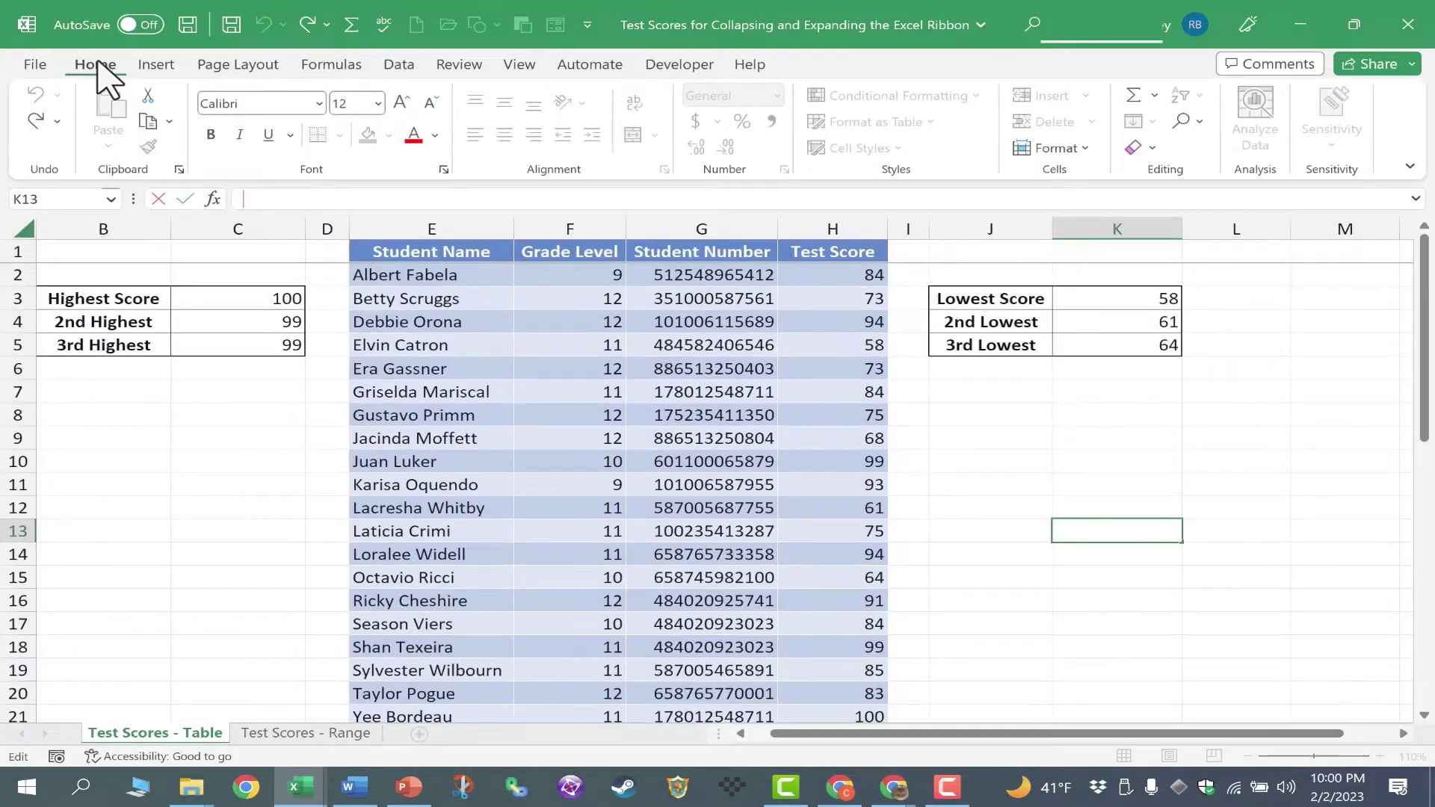
{"action": "left_click", "coordinate": [459, 65]}
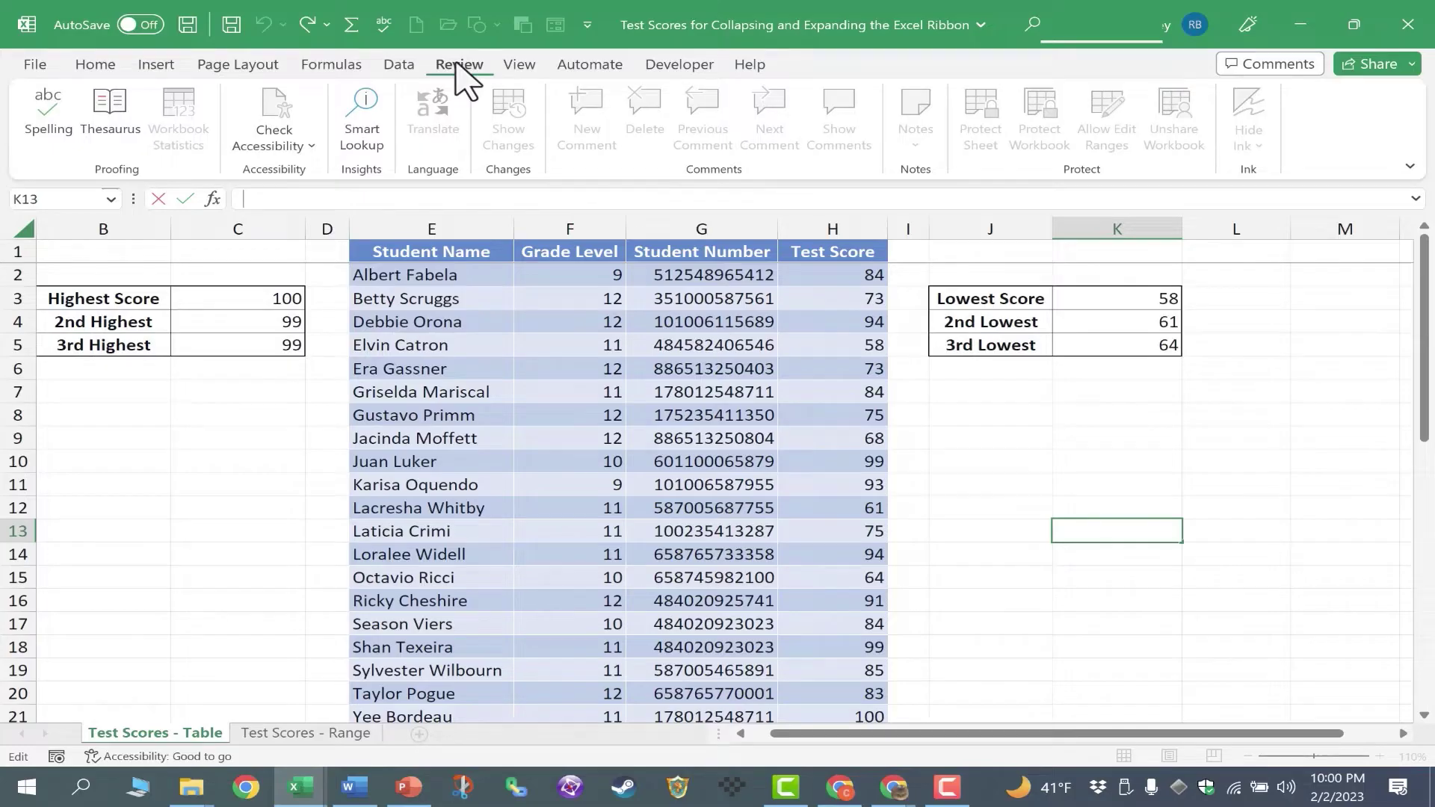
{"action": "double_click", "coordinate": [457, 65]}
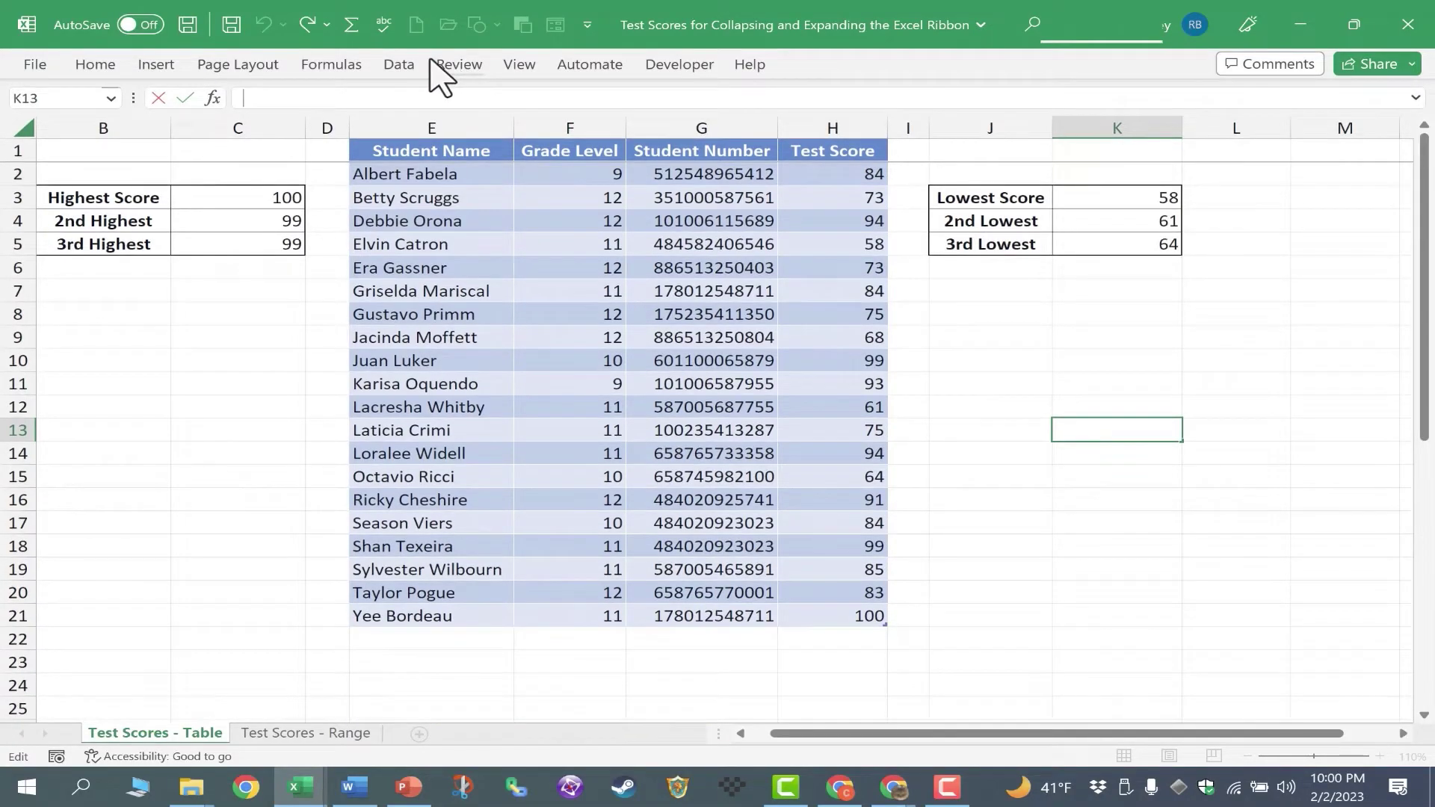
{"action": "double_click", "coordinate": [464, 66]}
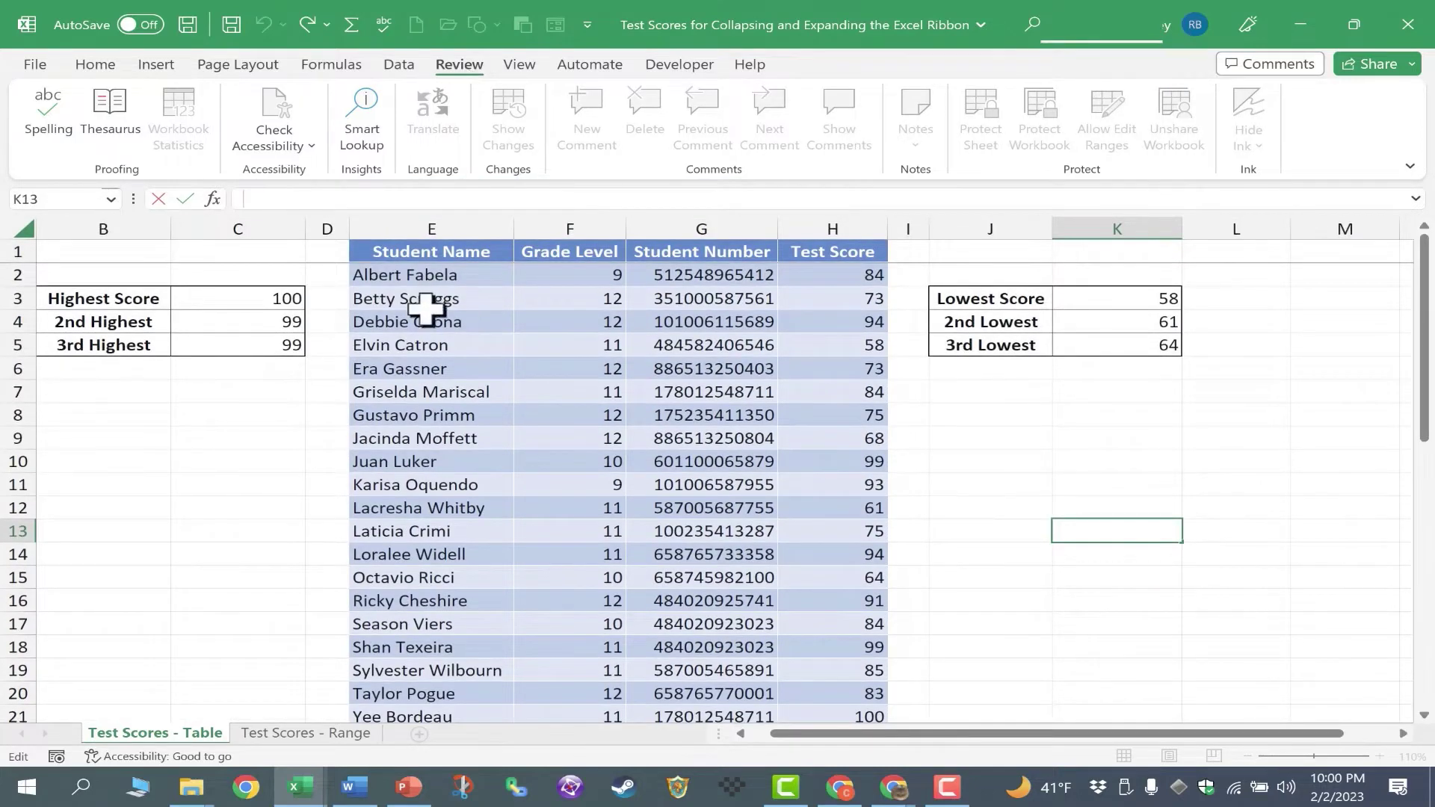
In the Technology Tips Word document, collapse the ribbon to its tab names with Ctrl+F1, then restore it
{"action": "left_click", "coordinate": [352, 788]}
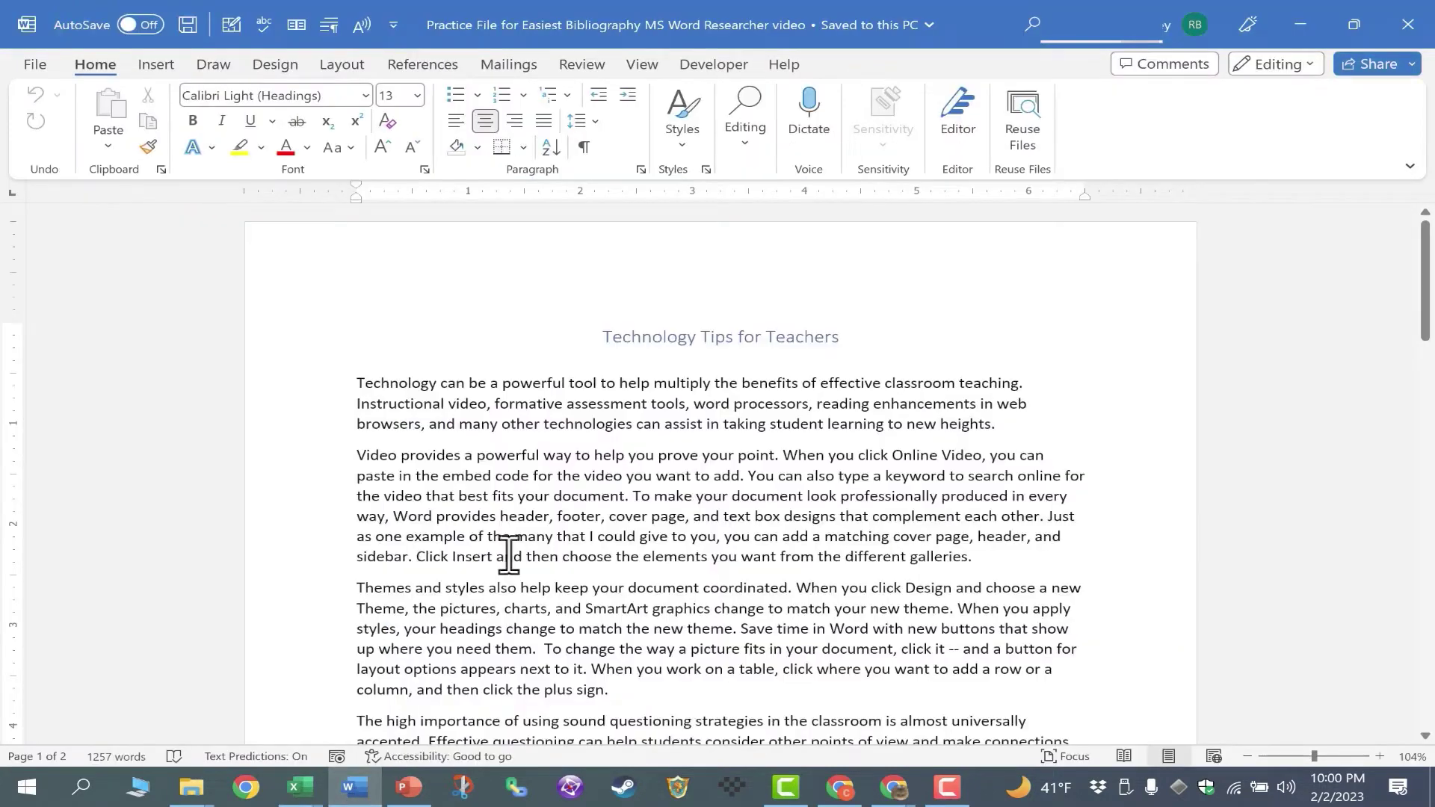
{"action": "scroll", "coordinate": [683, 334], "scroll_direction": "down", "scroll_amount": 4}
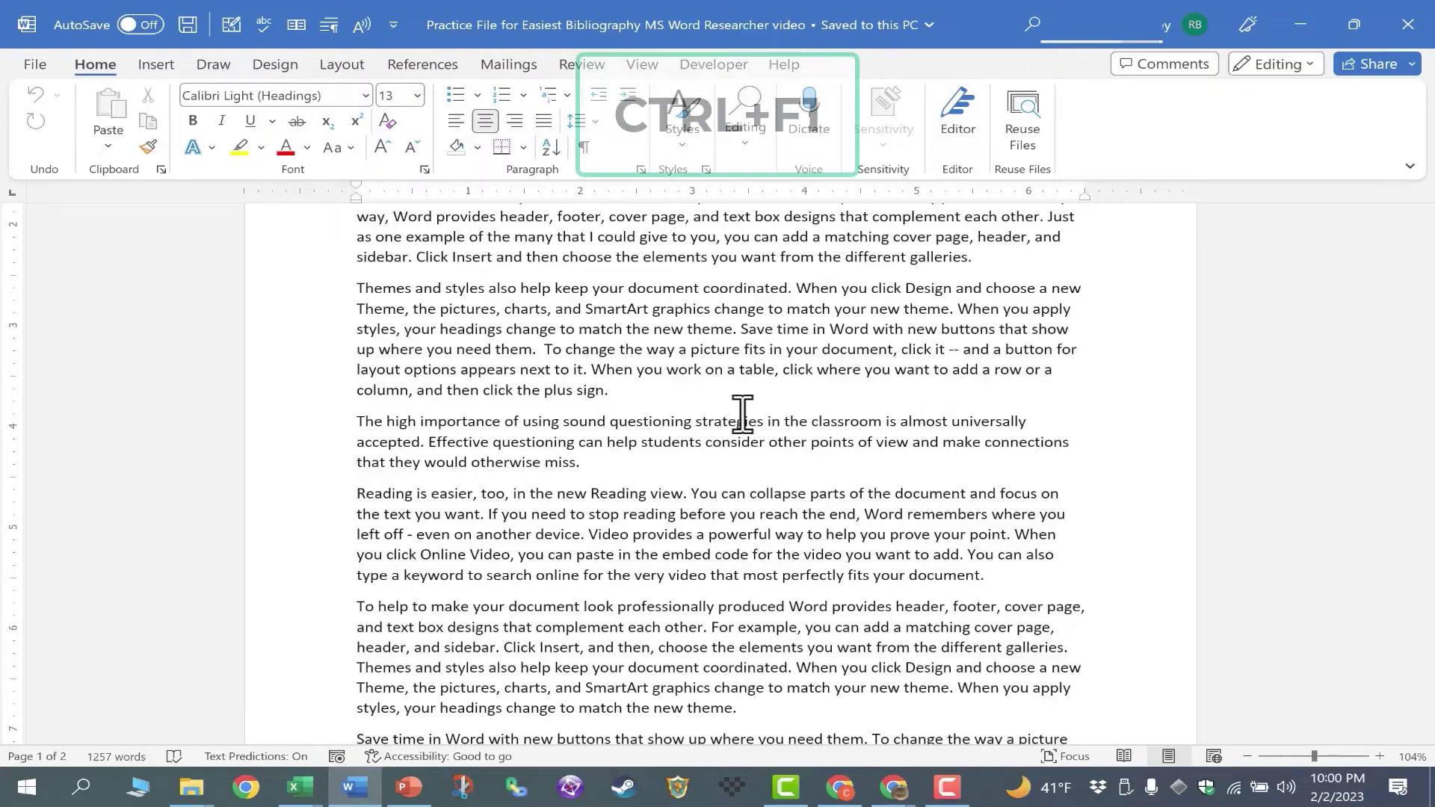
{"action": "key", "text": "ctrl+F1"}
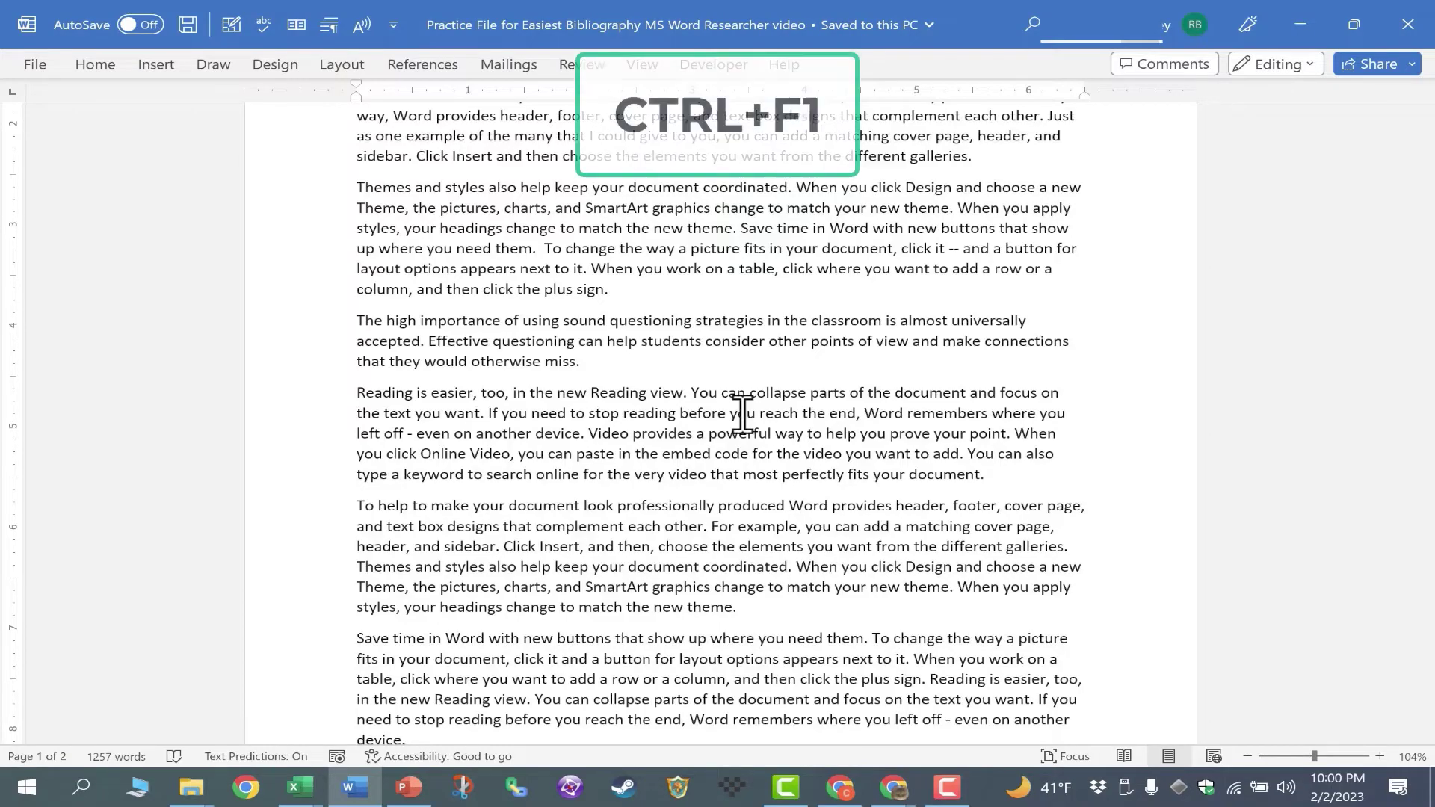
{"action": "key", "text": "ctrl+F1"}
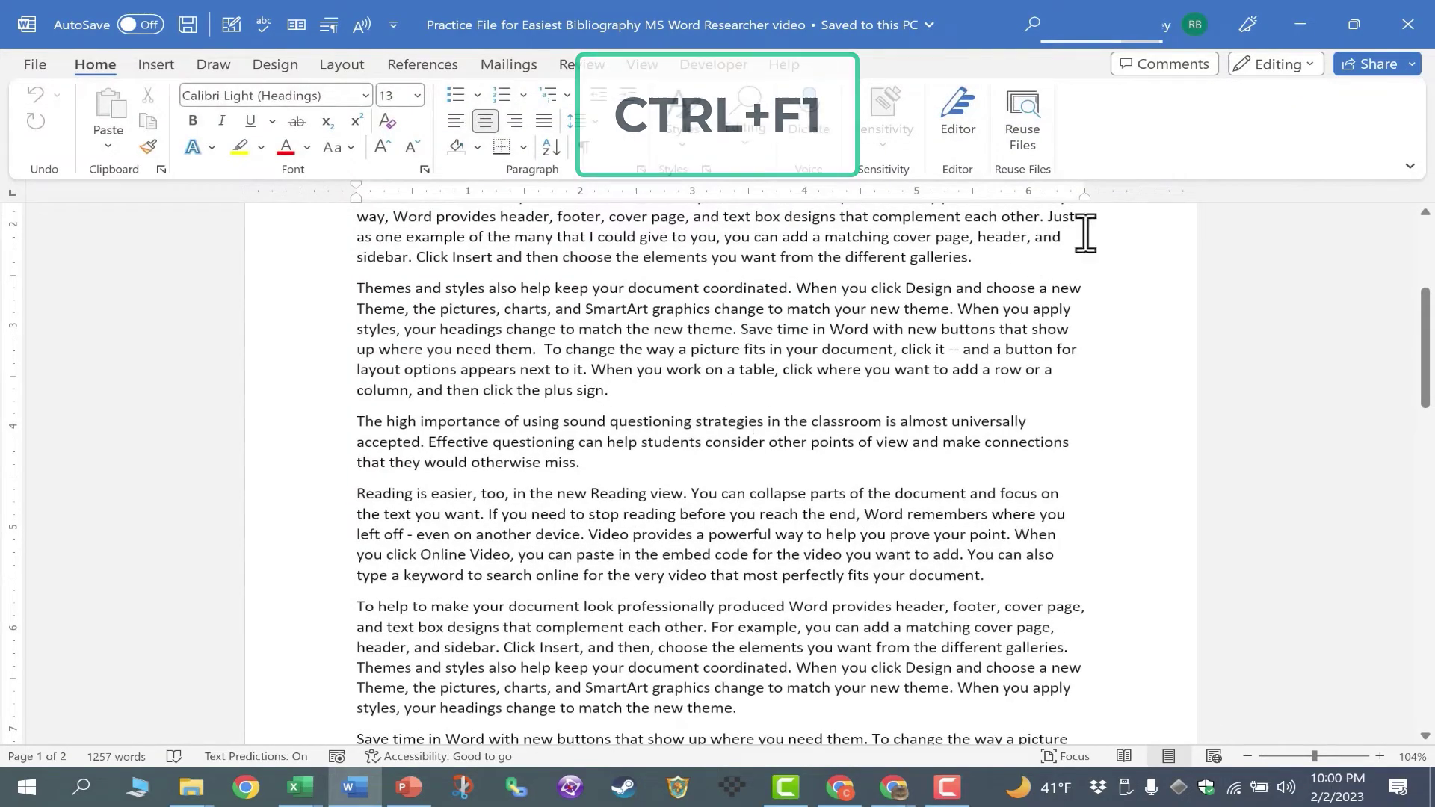
{"action": "left_click", "coordinate": [1410, 166]}
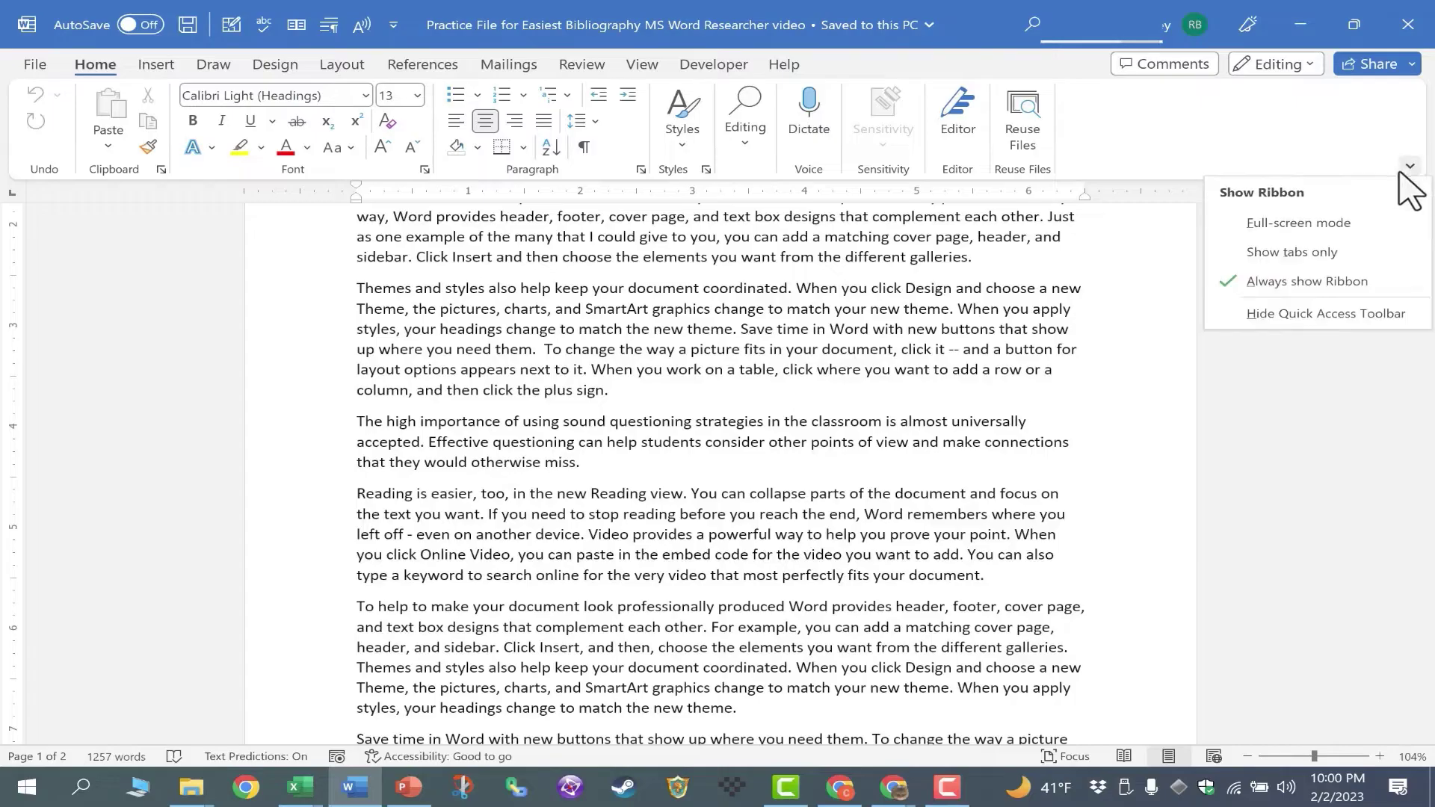
{"action": "left_click", "coordinate": [1292, 252]}
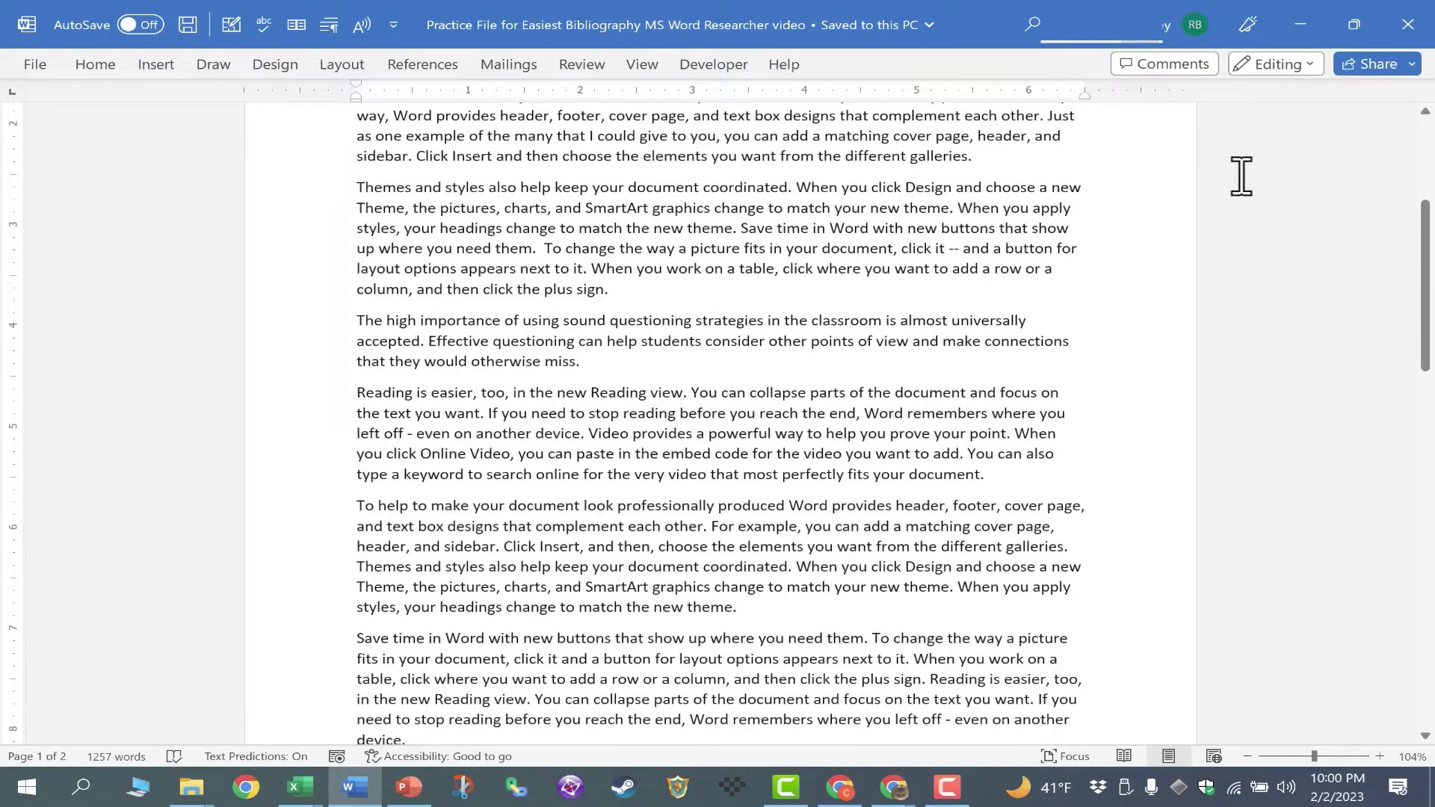
{"action": "key", "text": "ctrl+F1"}
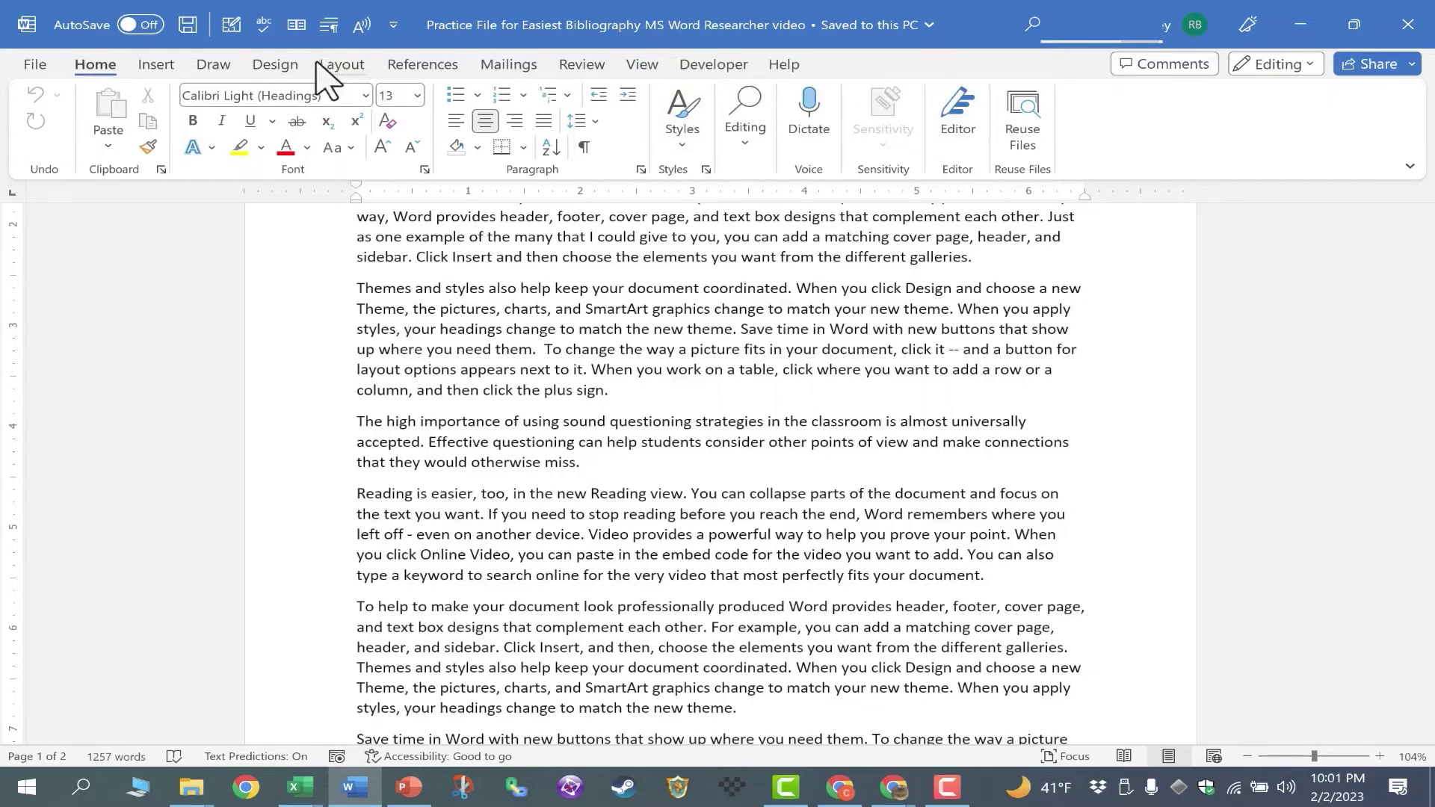
{"action": "double_click", "coordinate": [98, 65]}
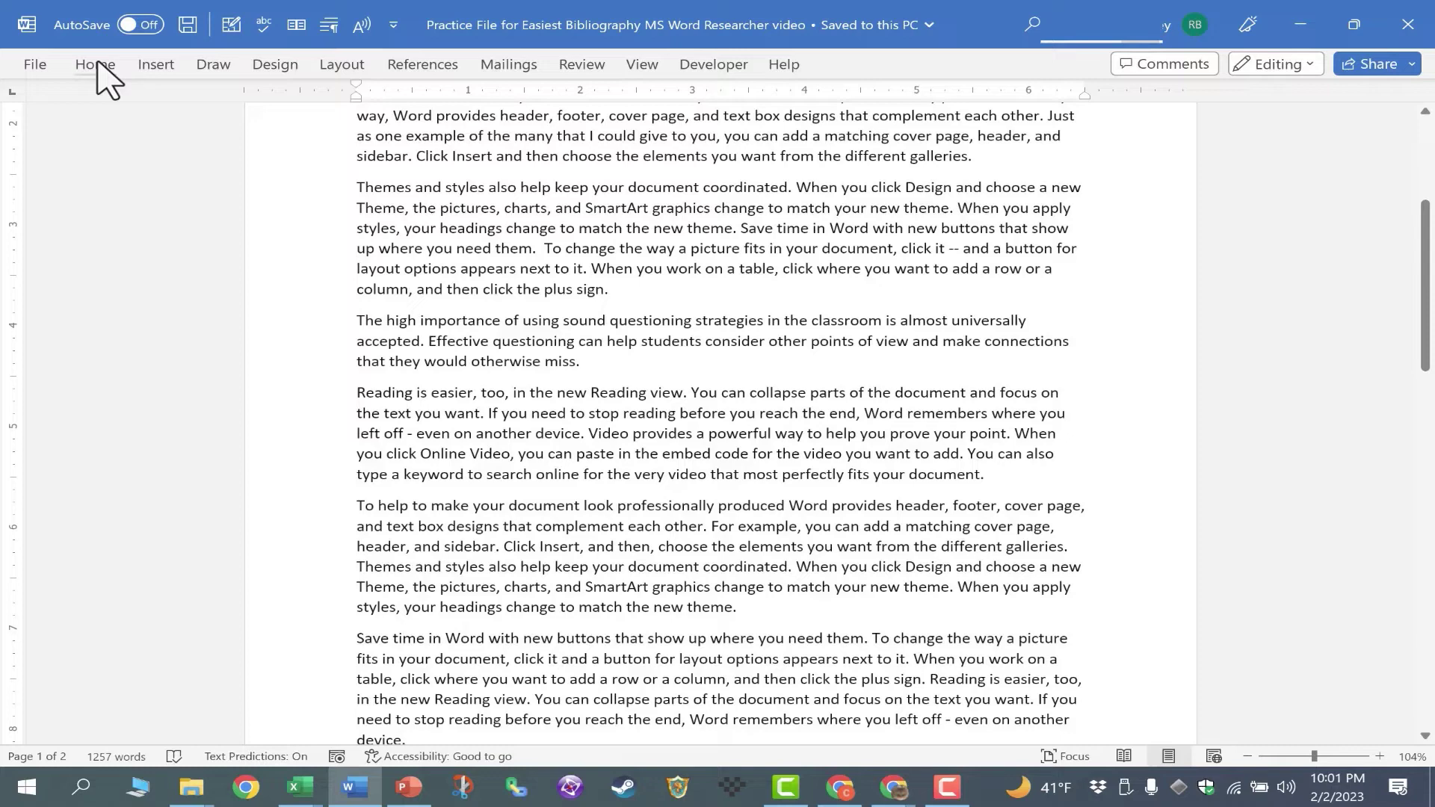
{"action": "double_click", "coordinate": [98, 64]}
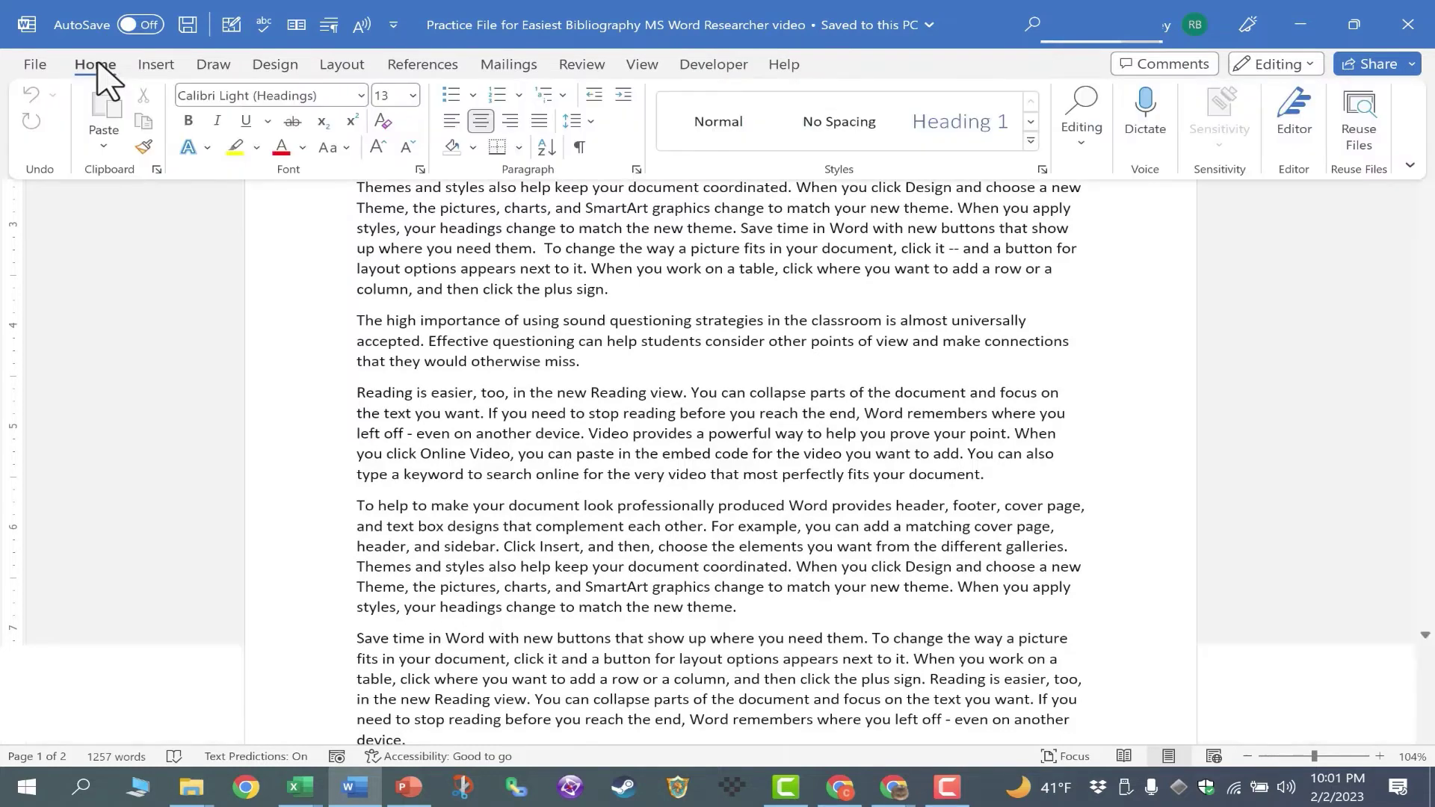
In the PowerPoint title-slide presentation, collapse the ribbon with Ctrl+F1 and restore it
{"action": "left_click", "coordinate": [408, 787]}
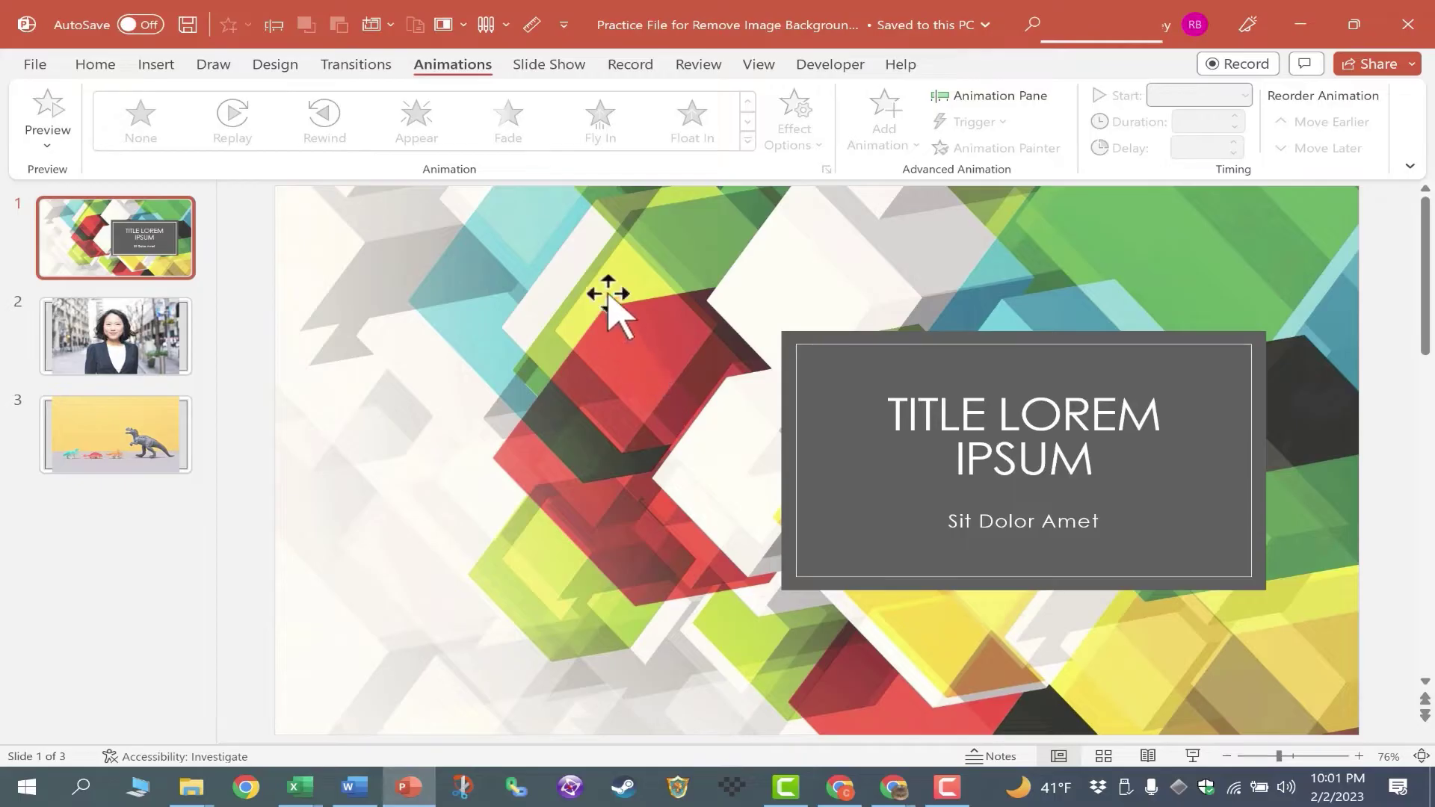
{"action": "key", "text": "ctrl+F1"}
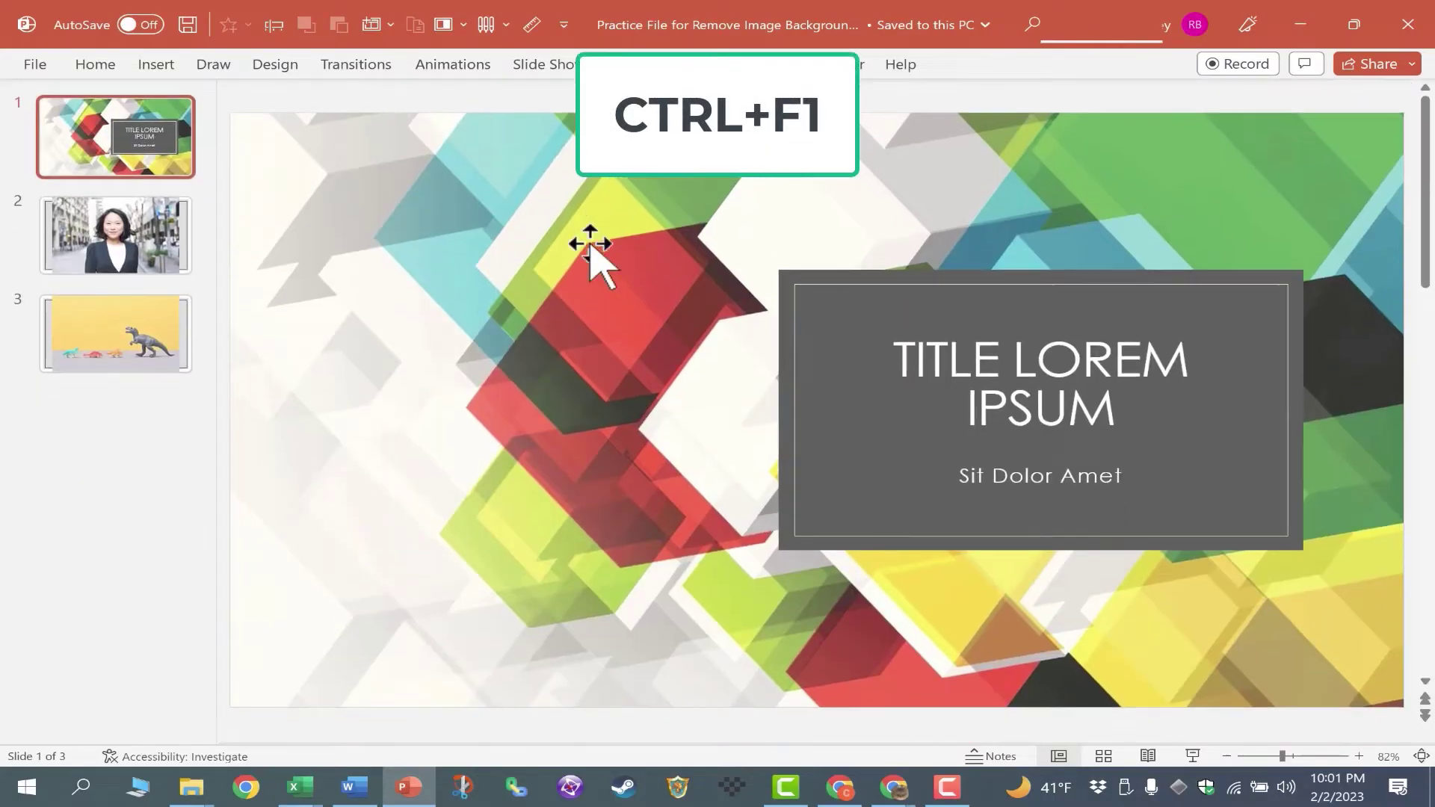
{"action": "key", "text": "ctrl+F1"}
Set the ribbon to Show tabs only, restore it, then collapse and re-pin it from the Animations tab
{"action": "left_click", "coordinate": [1410, 166]}
{"action": "left_click", "coordinate": [1333, 256]}
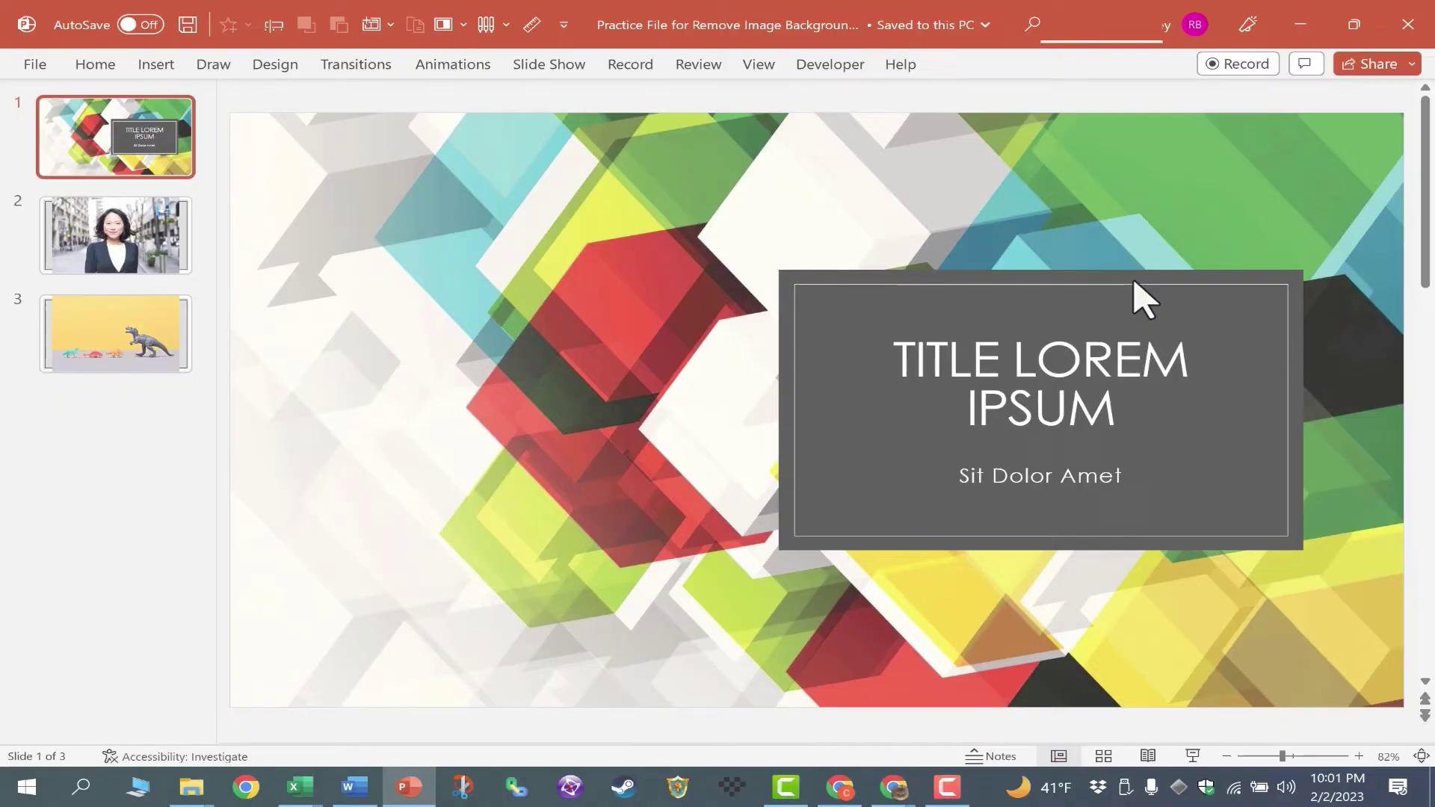
{"action": "key", "text": "ctrl+F1"}
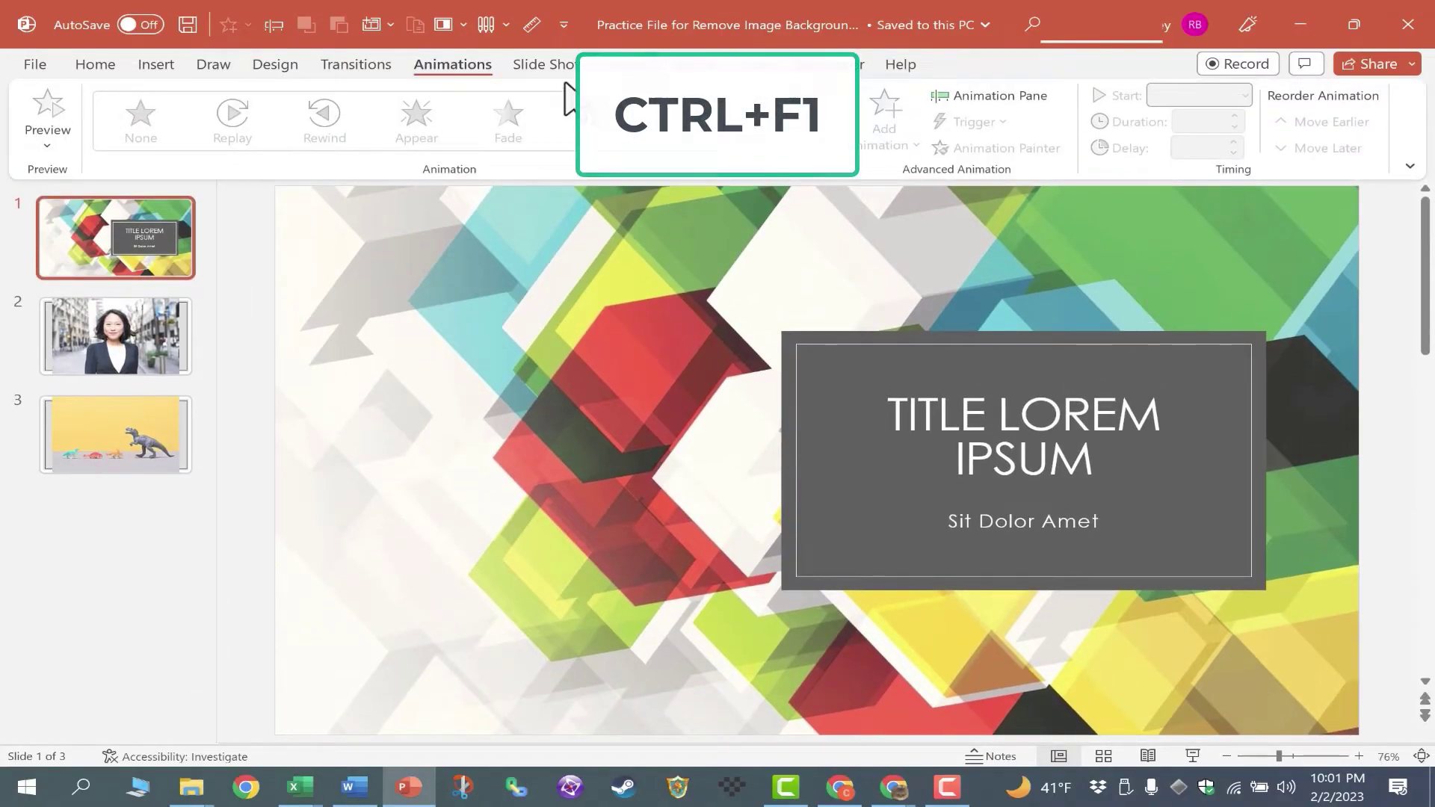
{"action": "double_click", "coordinate": [451, 67]}
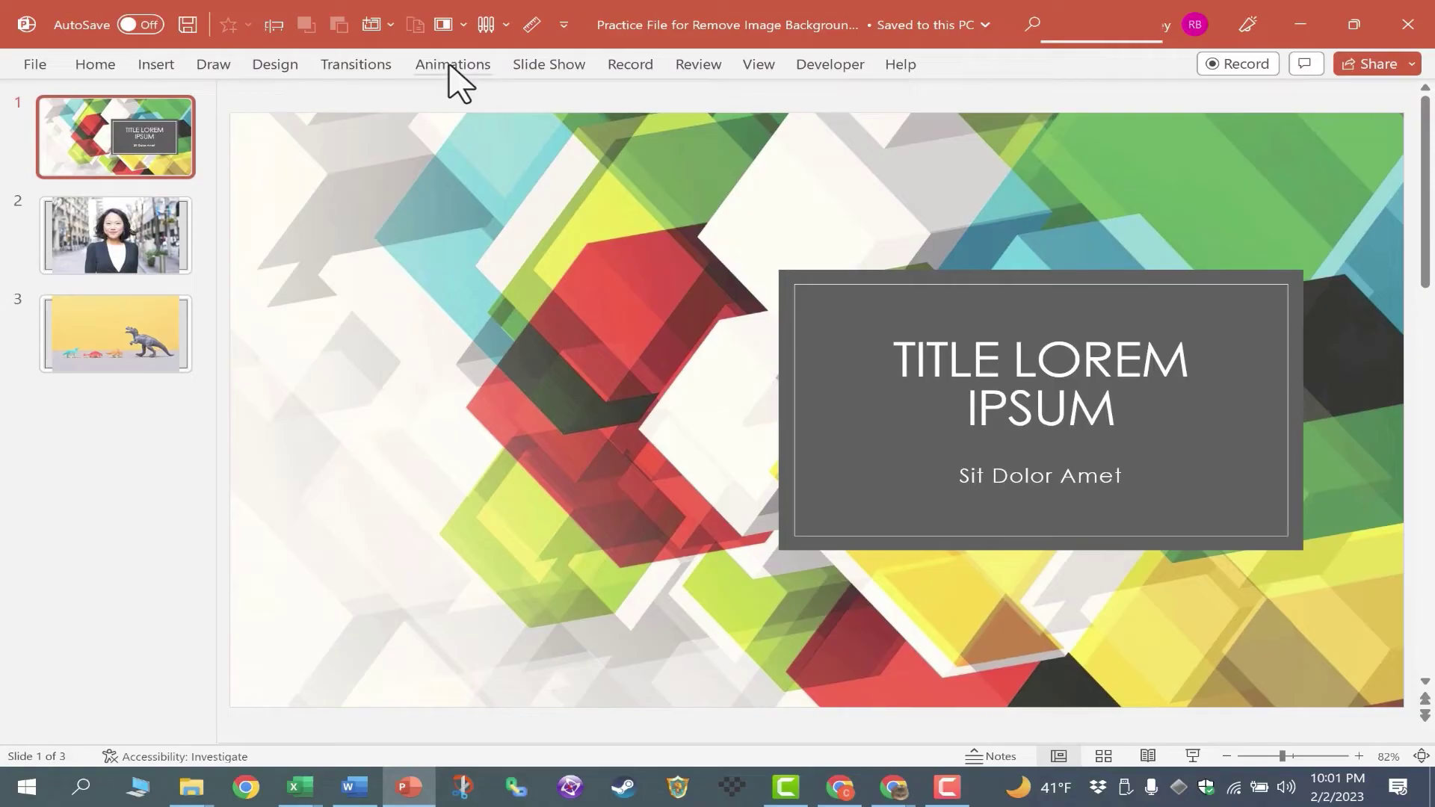
{"action": "double_click", "coordinate": [451, 66]}
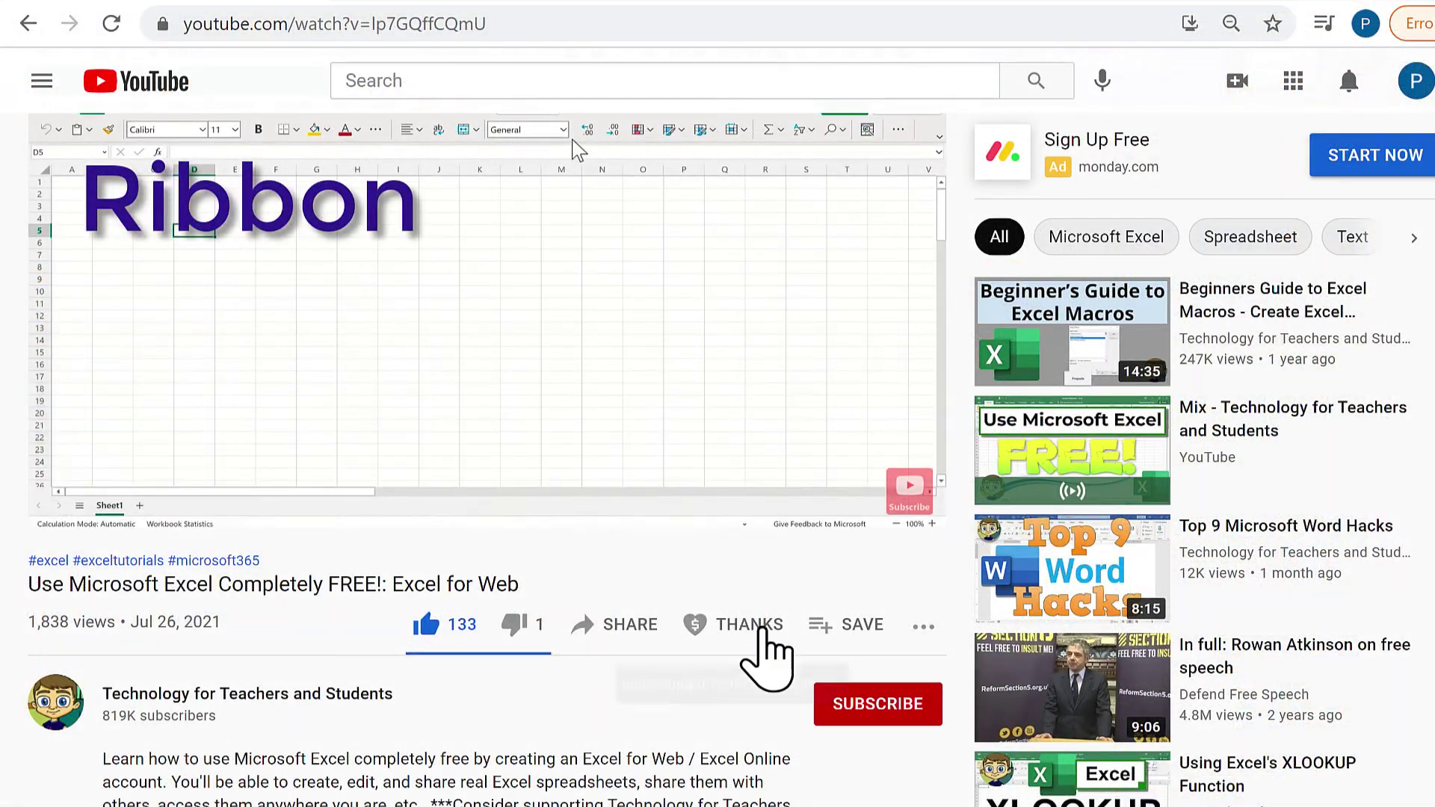
Open the Super Thanks dialog under the Excel for Web video to see the $2.00–$50.00 amounts
{"action": "left_click", "coordinate": [764, 631]}
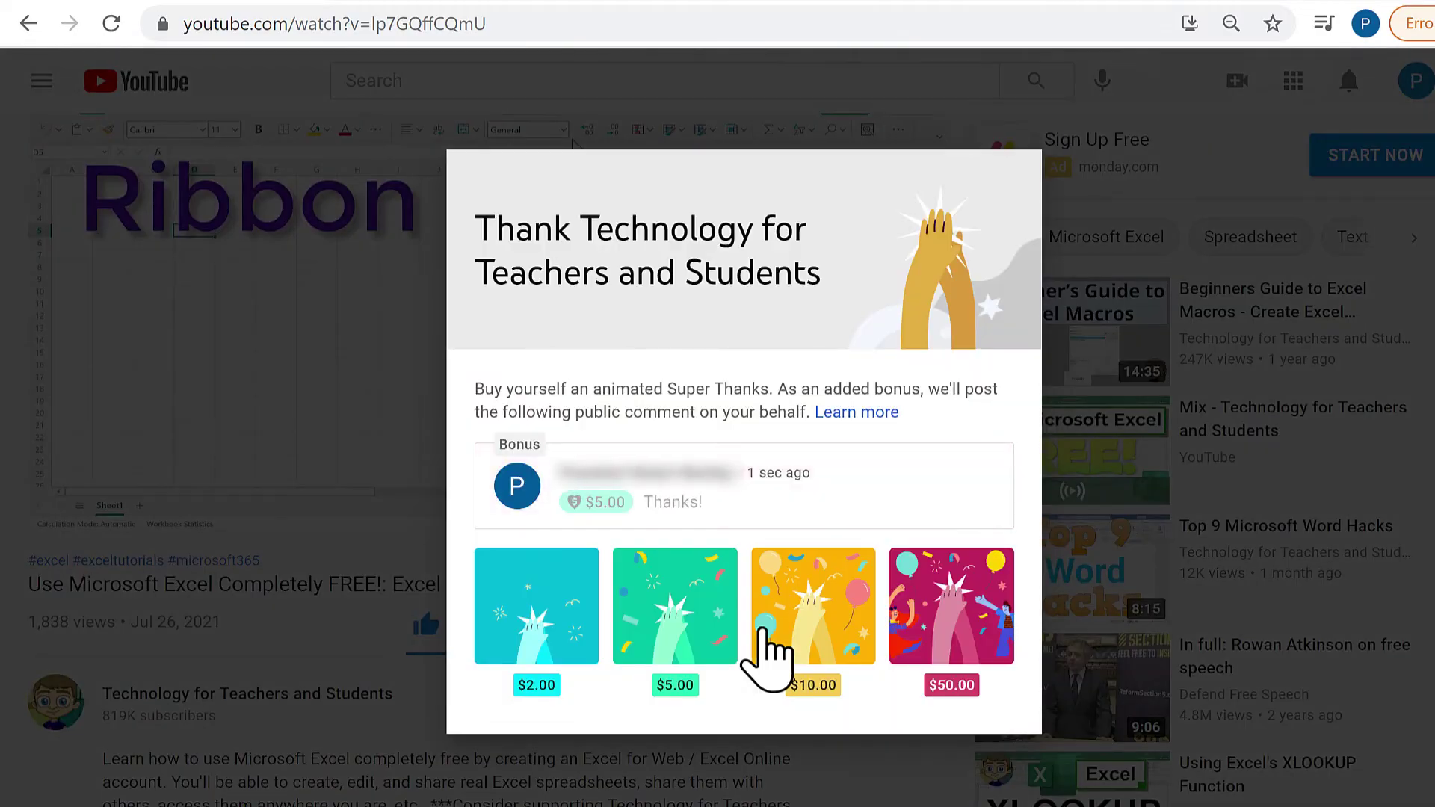